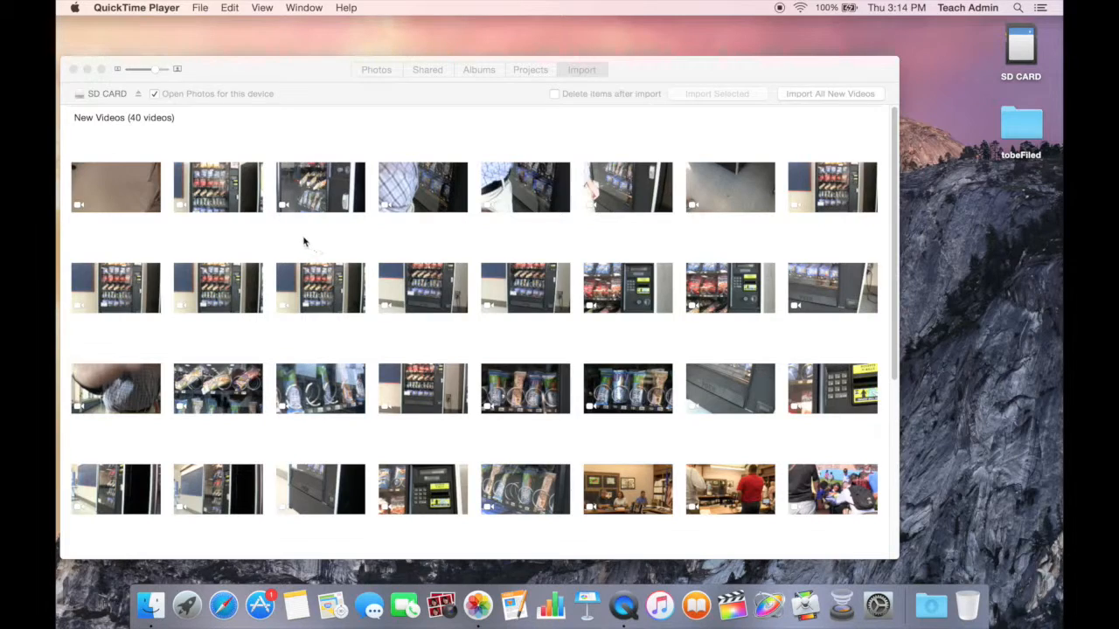
- Close the Photos import window and open the media import window in Final Cut Pro
click(74, 69)
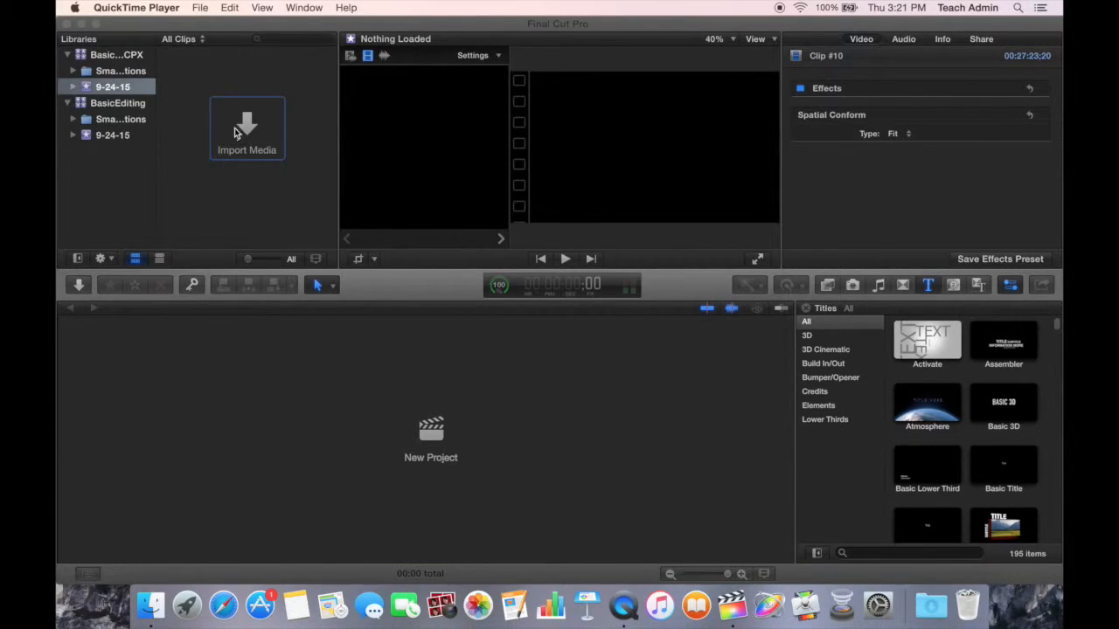
click(220, 56)
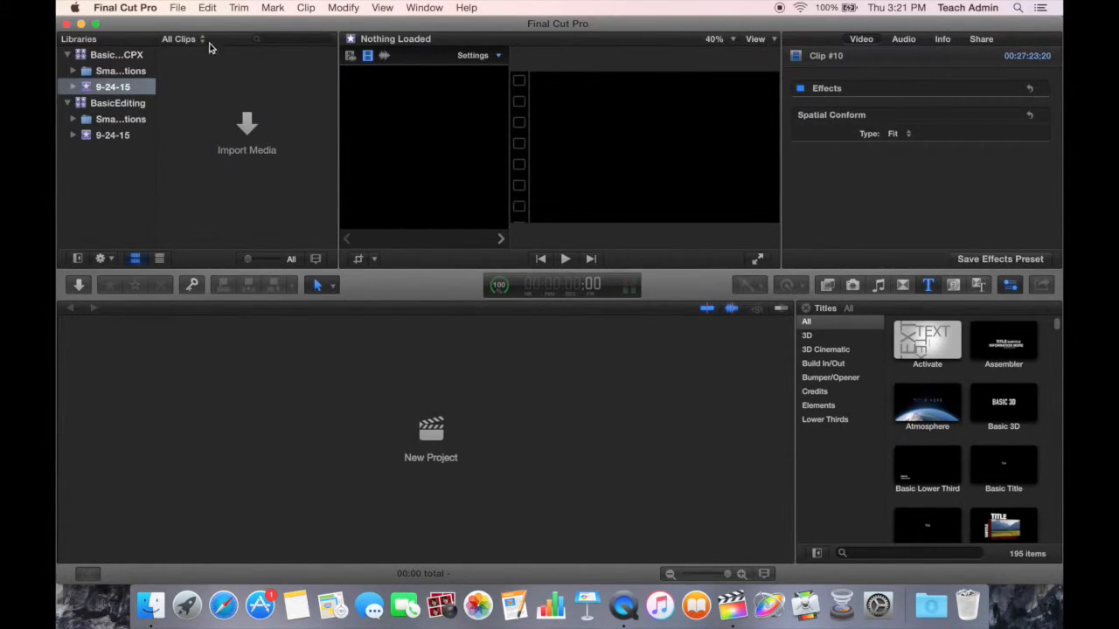
click(181, 8)
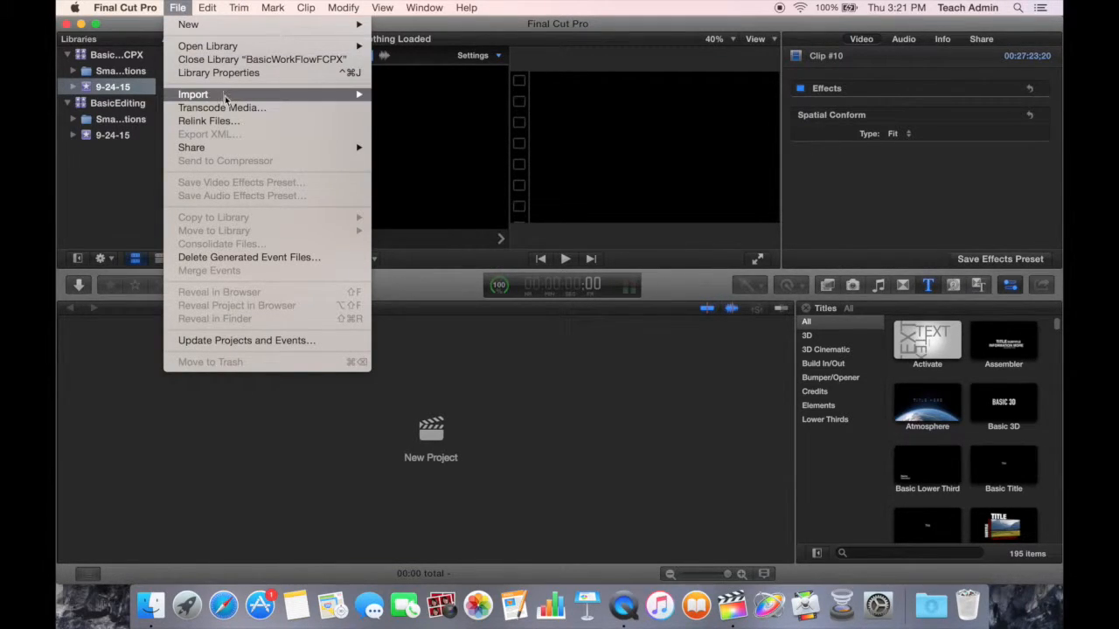
mouse_move(226, 94)
click(406, 92)
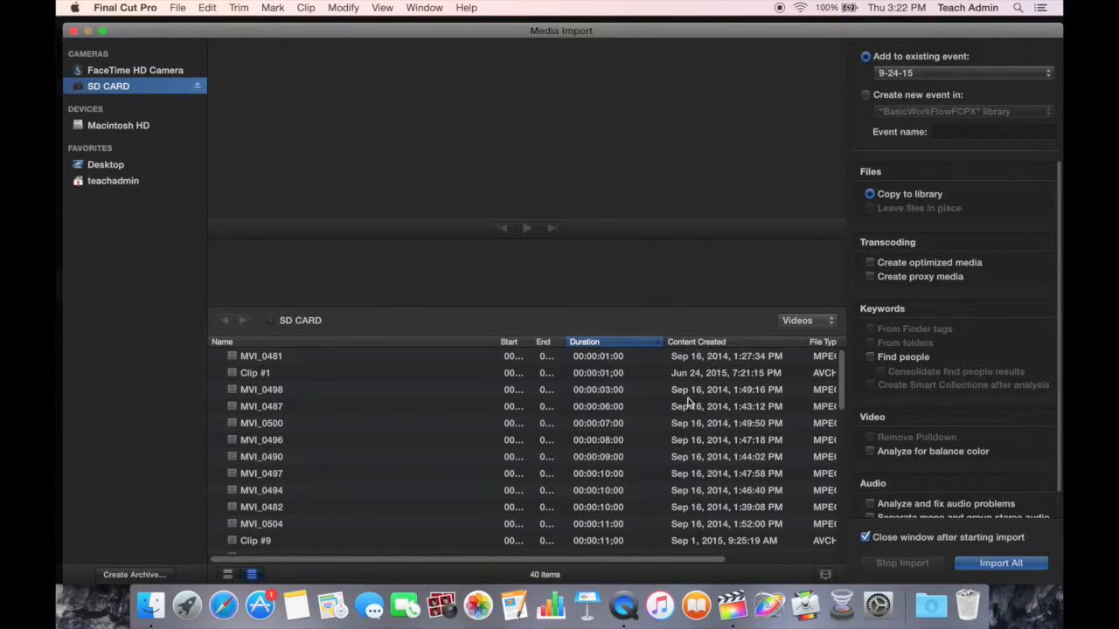
- Sort the SD card clips by content creation date, newest first
drag(707, 564, 821, 568)
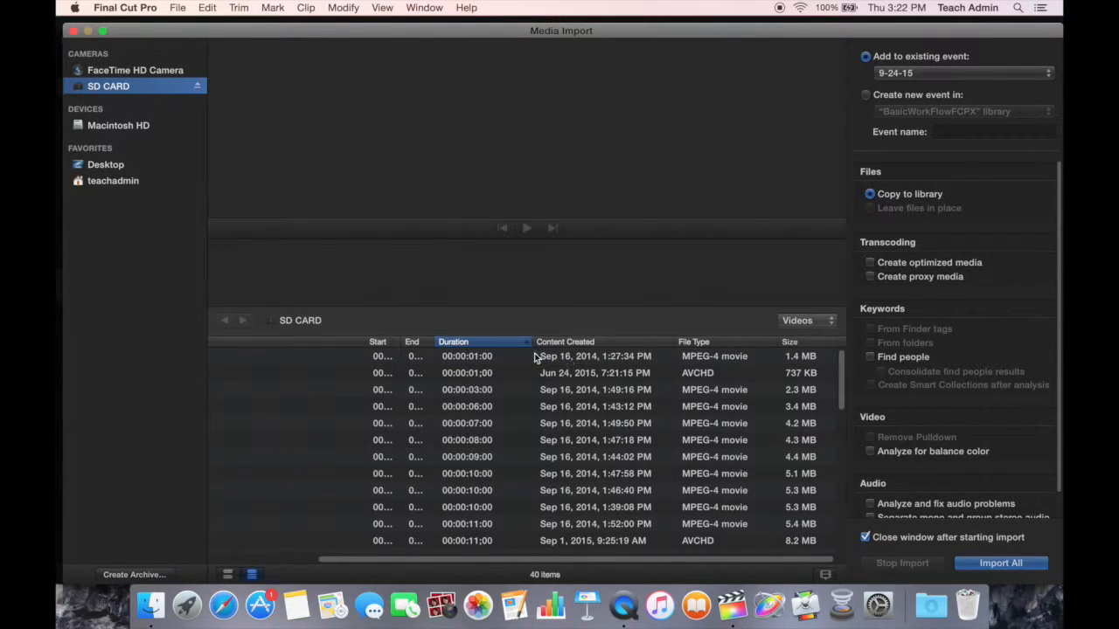
drag(637, 560, 535, 560)
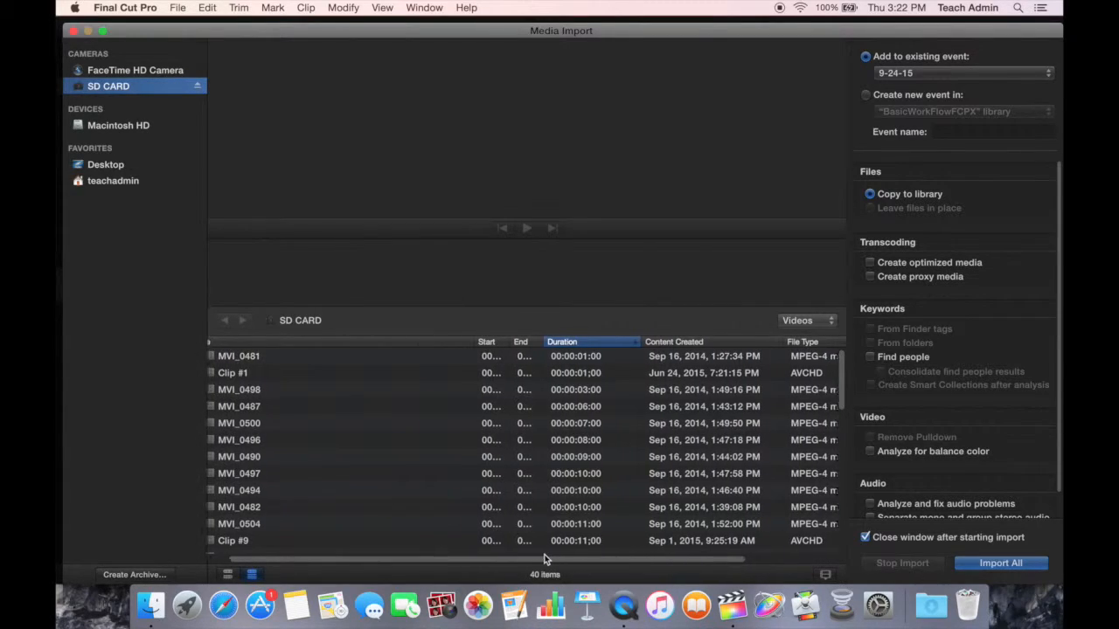
click(688, 346)
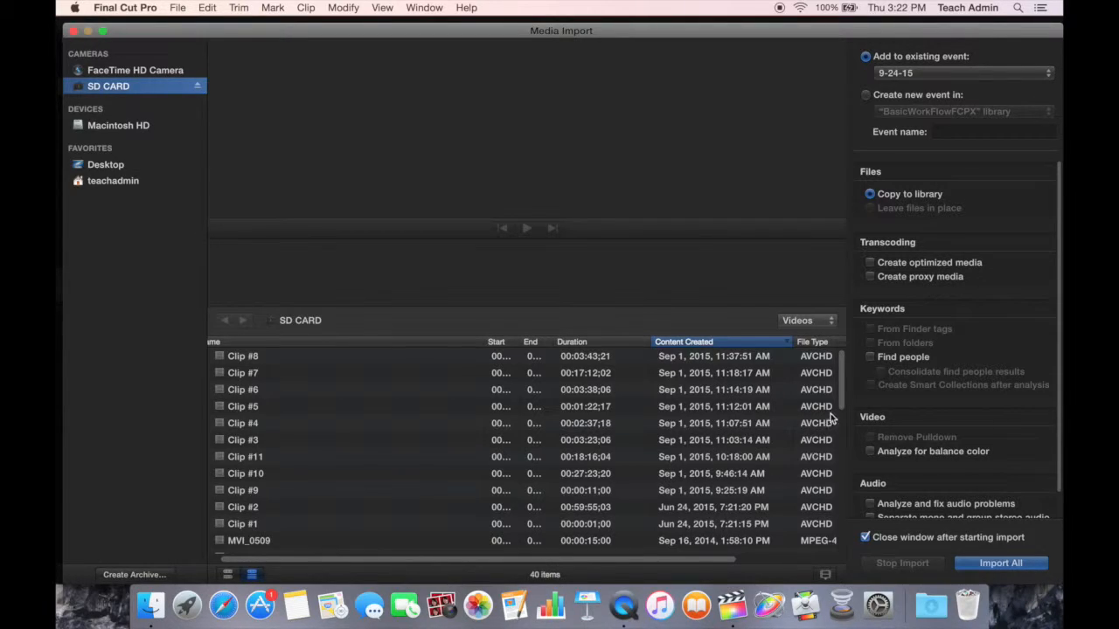
- Select the clips MVI_0509 through MVI_0506 in the SD card list
drag(676, 561, 772, 562)
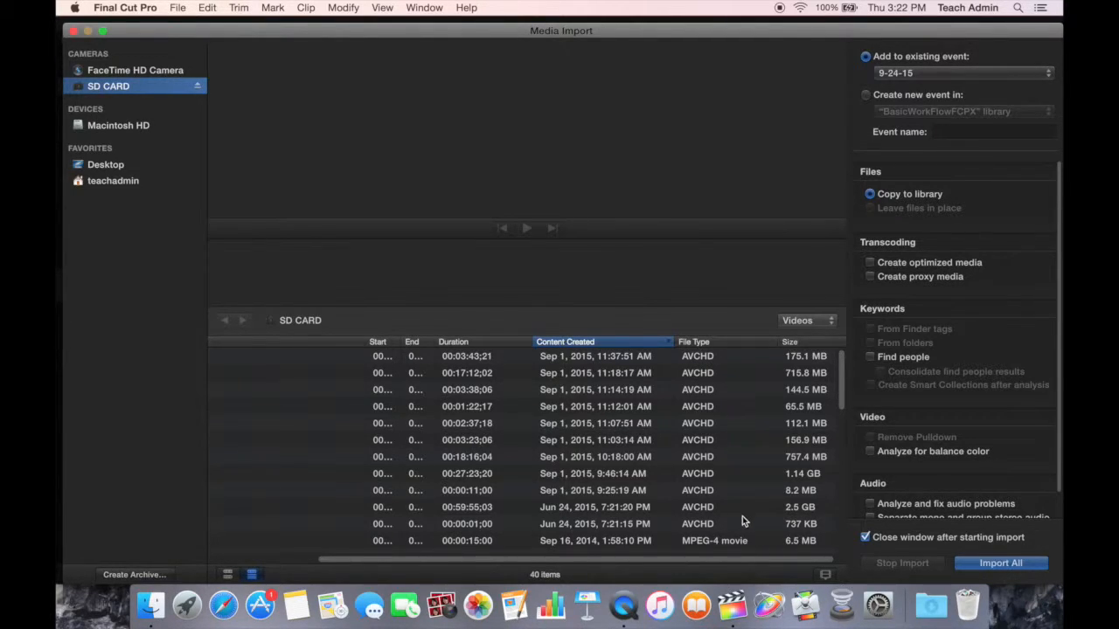
scroll(842, 381, down, 1)
drag(842, 381, 842, 402)
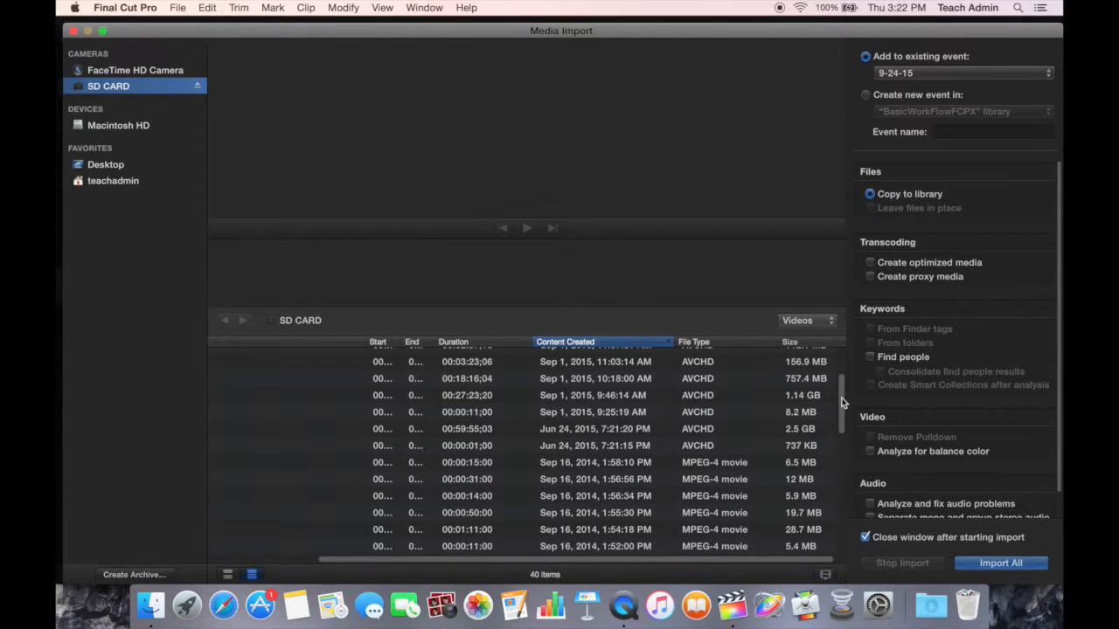
drag(842, 398, 842, 410)
drag(650, 561, 503, 575)
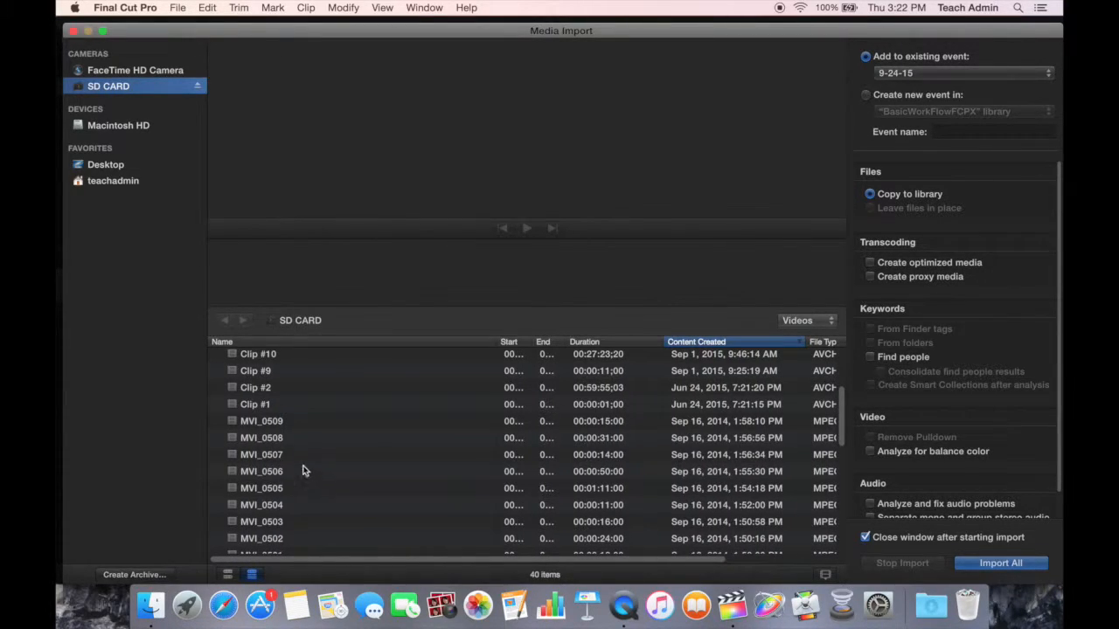
click(267, 424)
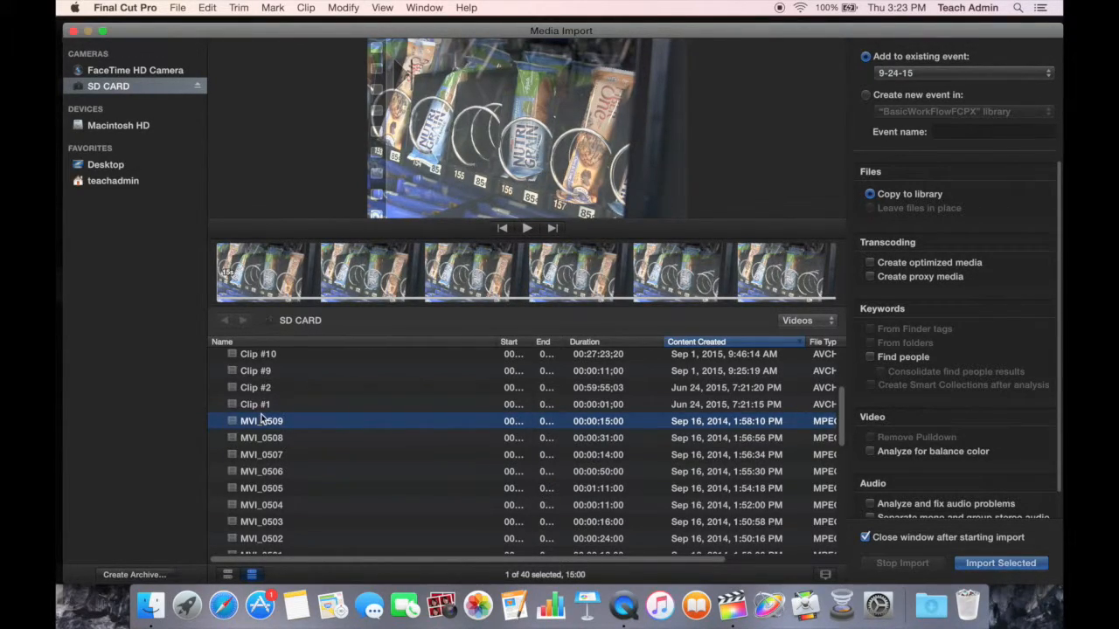
shift+click(267, 472)
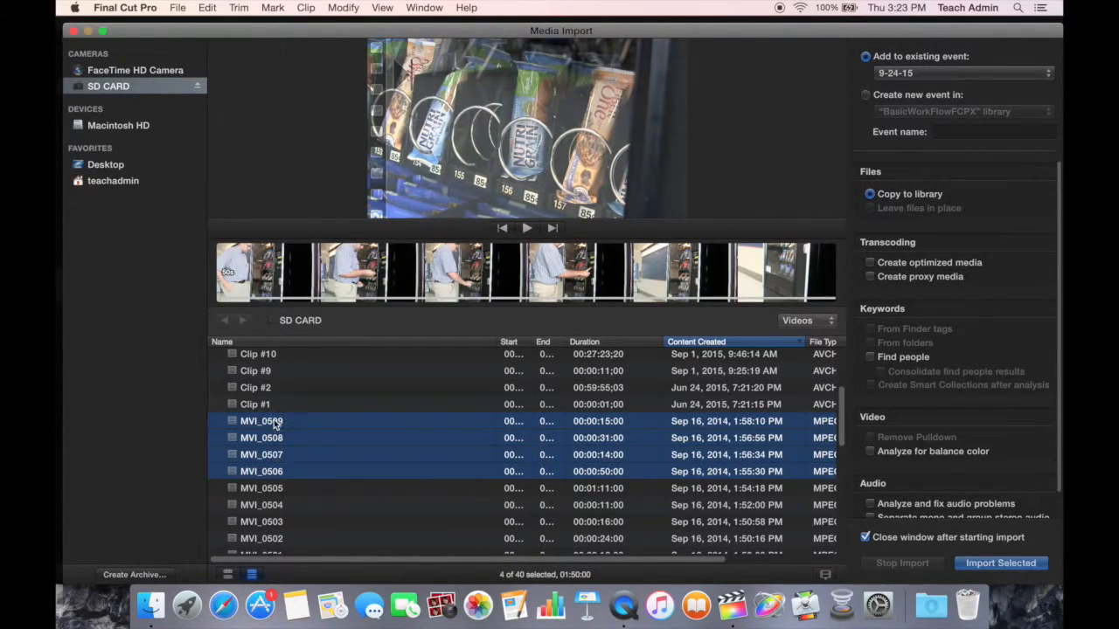
- Add MVI_0505, MVI_0504, MVI_0503 and MVI_0502 individually to the clip selection, keeping MVI_0509 included
super+click(271, 507)
super+click(275, 537)
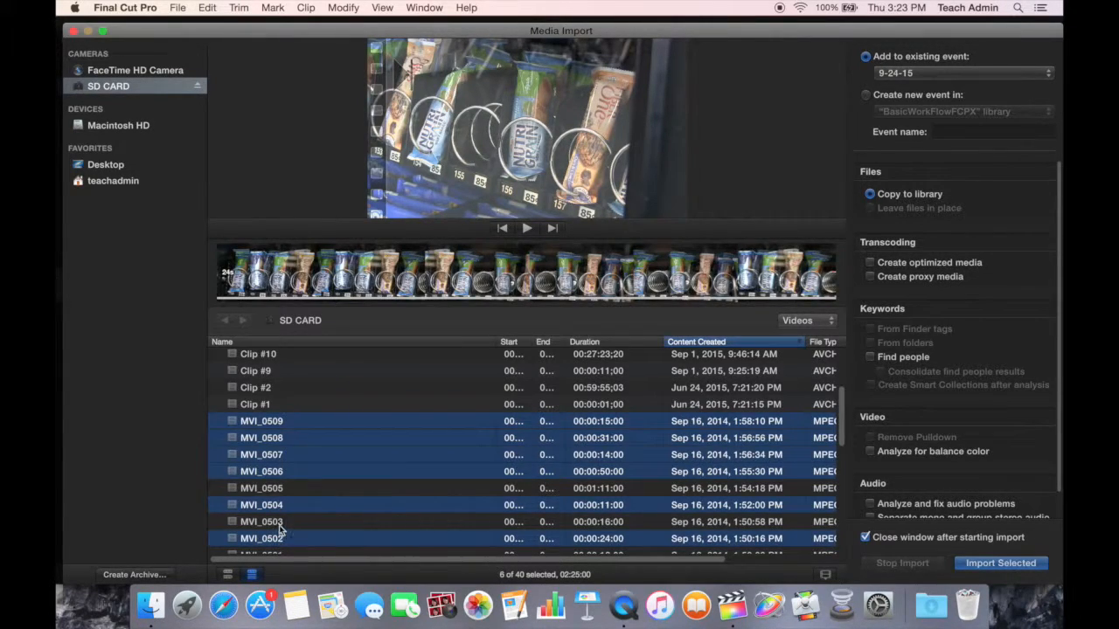
super+click(280, 524)
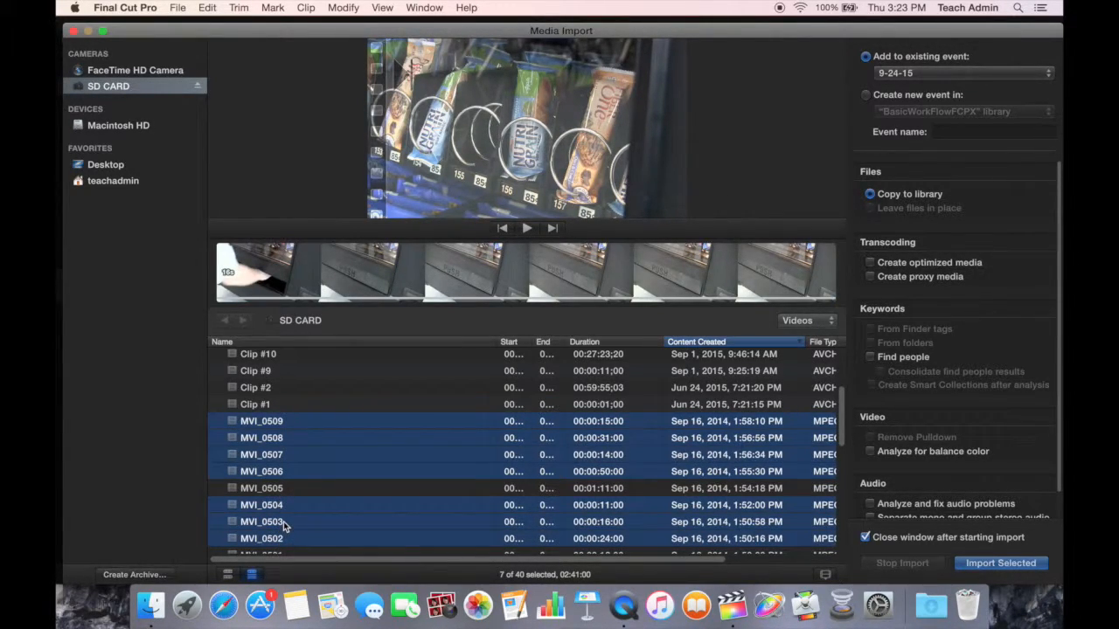
super+click(285, 524)
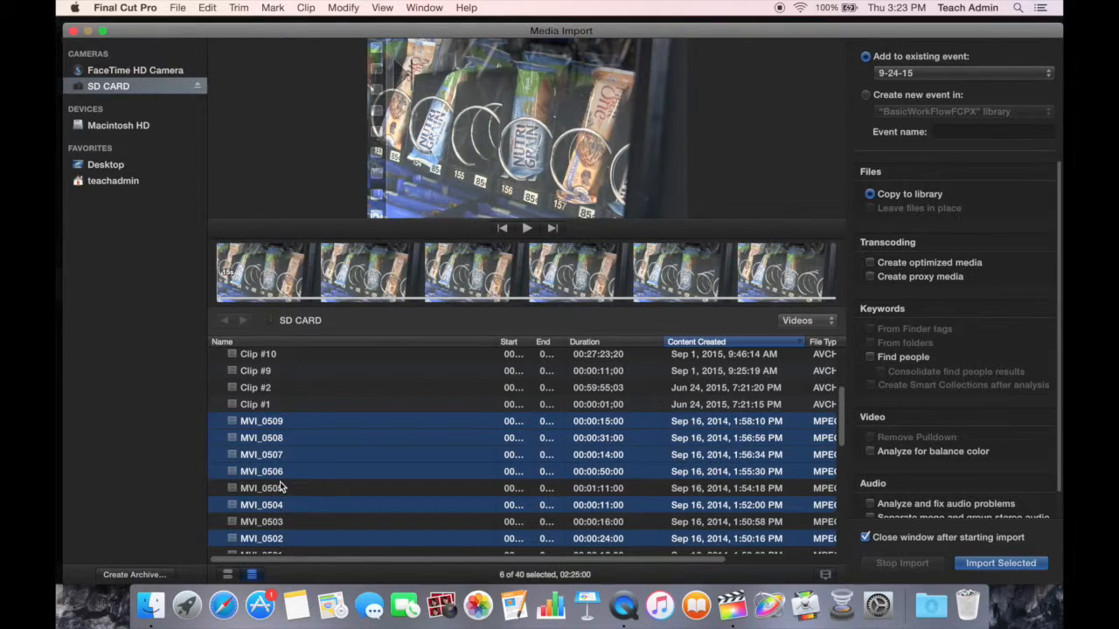
super+click(282, 524)
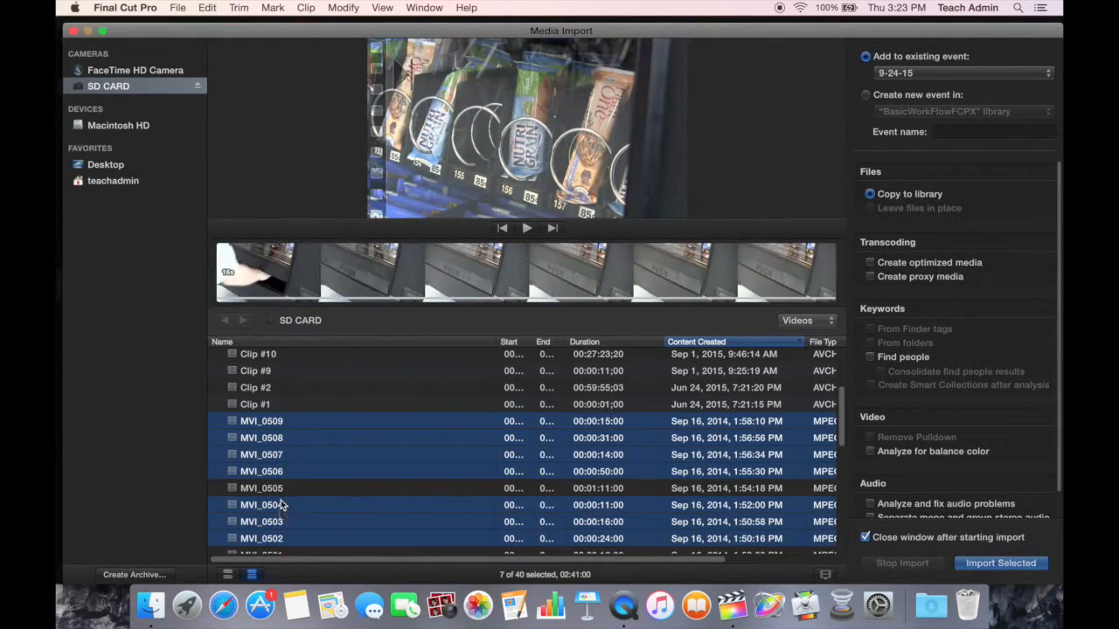
super+click(281, 491)
super+click(281, 427)
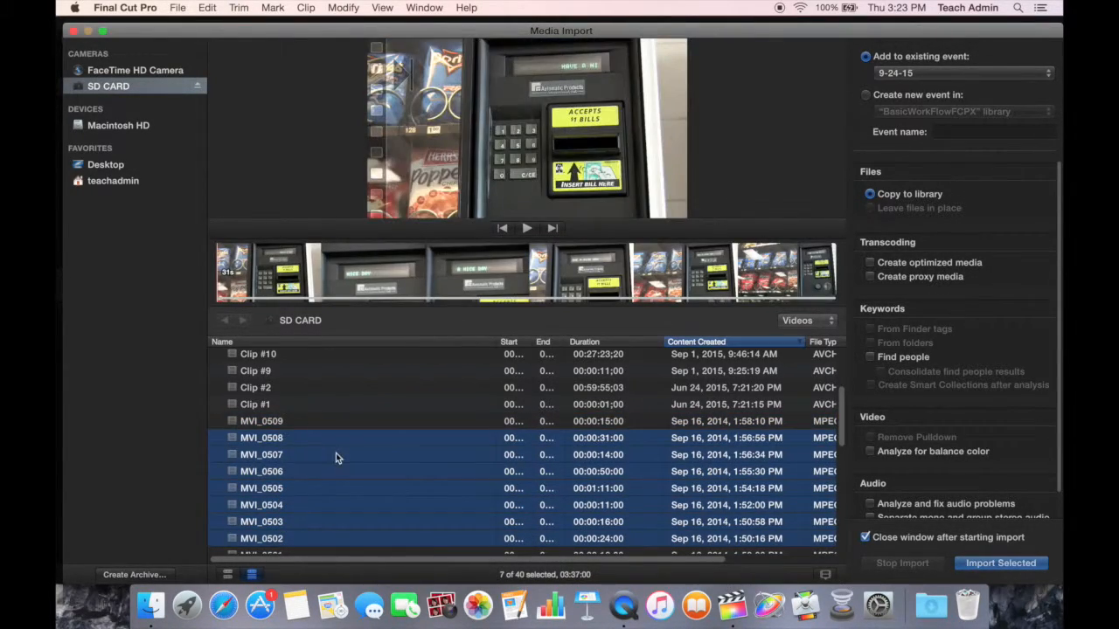
super+click(301, 423)
- Extend the selection down to MVI_0481 and import the selected clips into the existing 9-24-15 event, copied to the library
drag(843, 407, 842, 527)
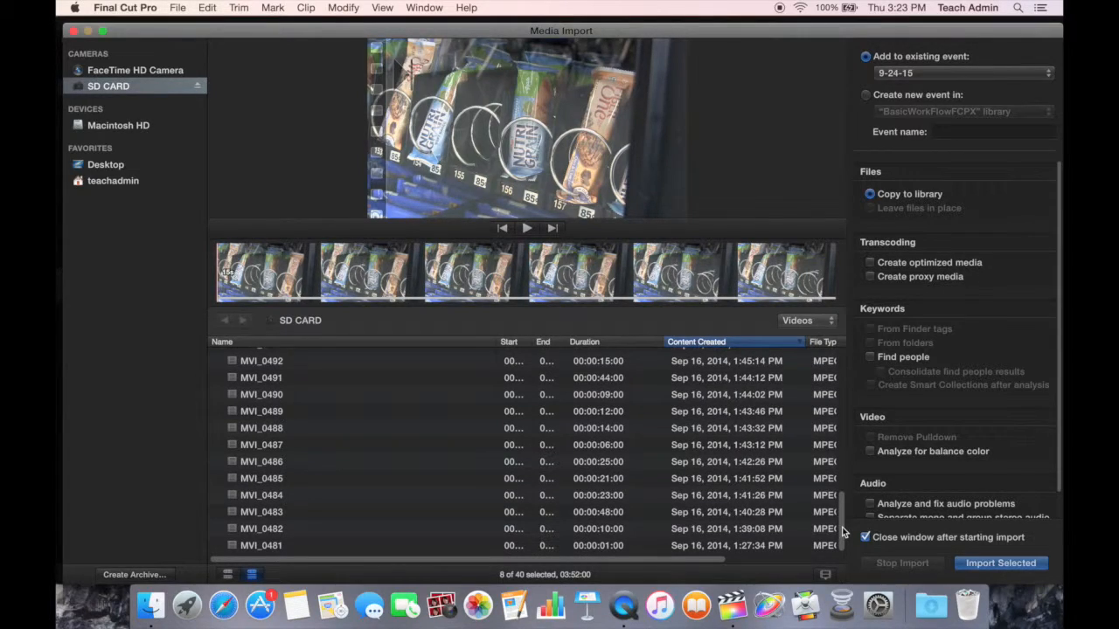
shift+click(266, 549)
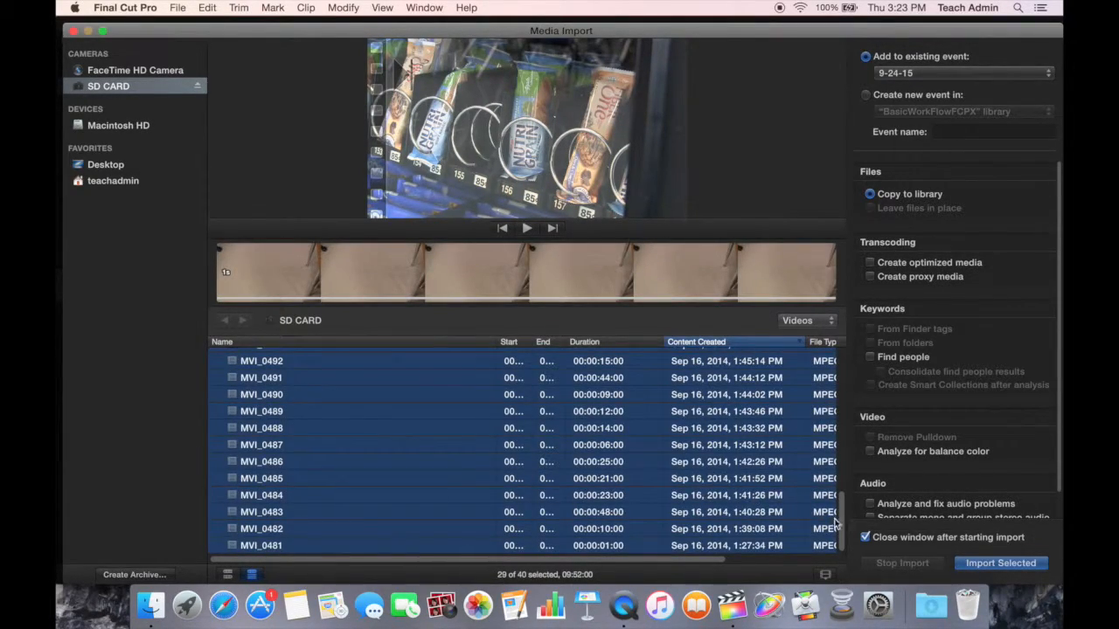
drag(842, 525, 844, 423)
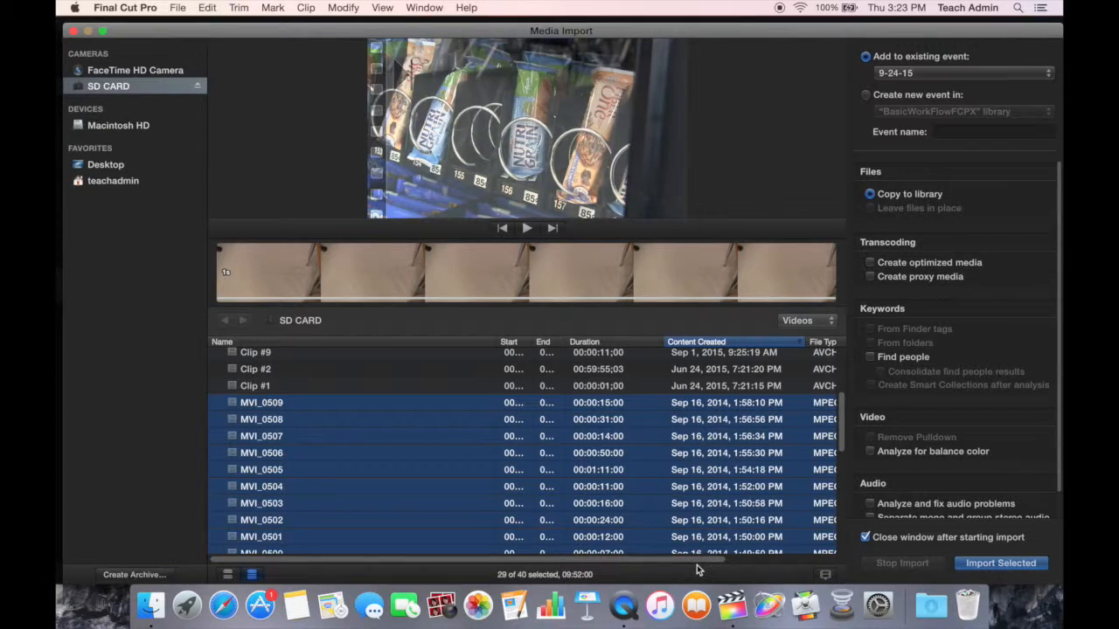
drag(728, 564, 745, 565)
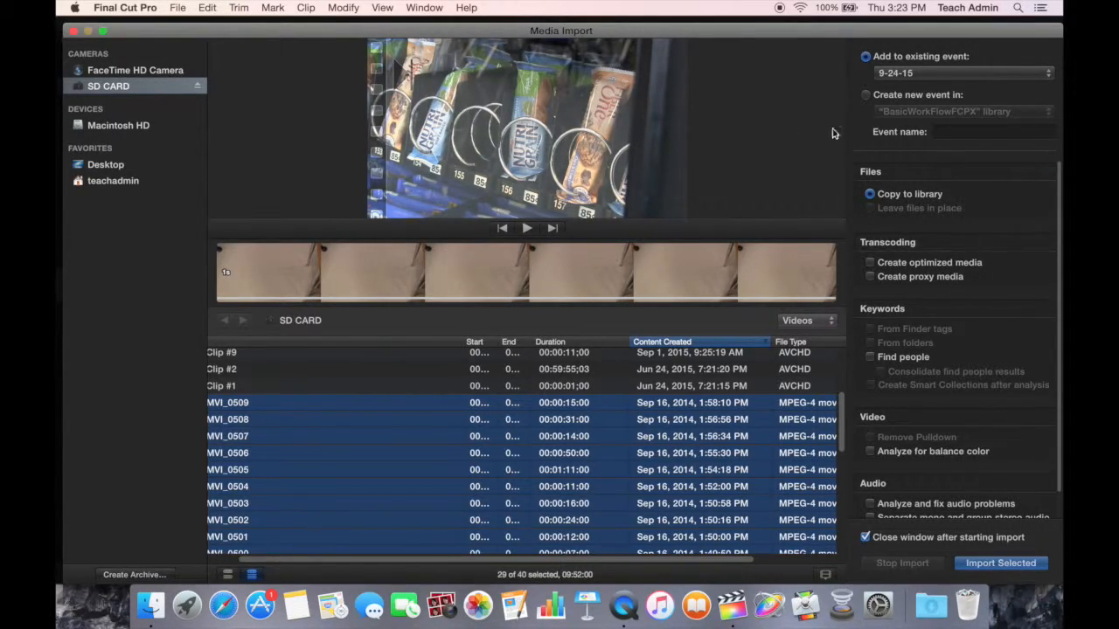
click(670, 240)
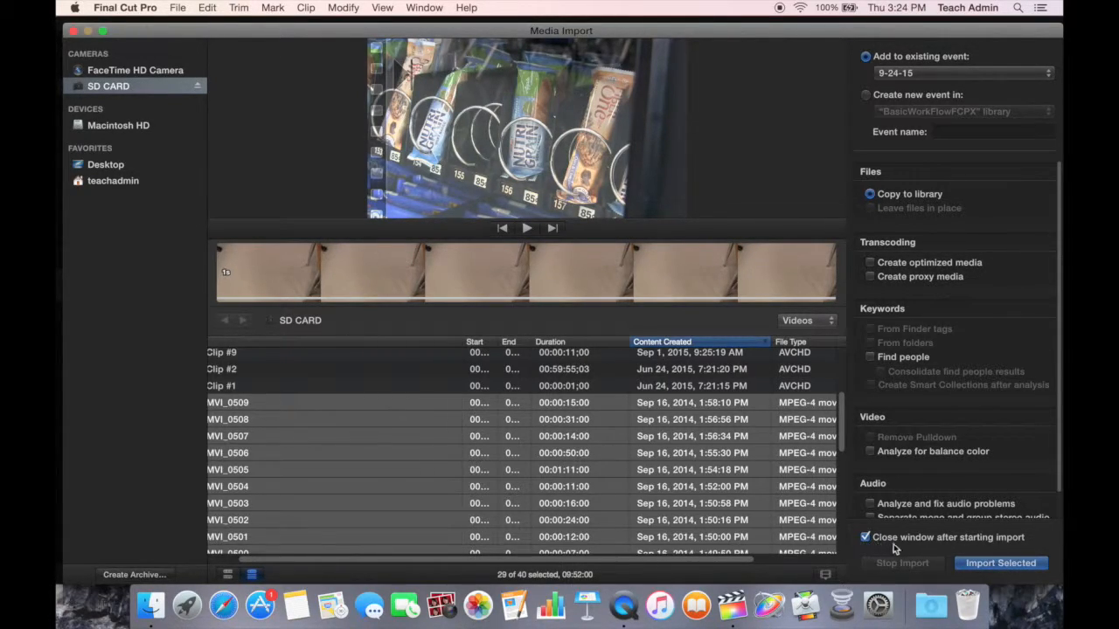
click(1002, 564)
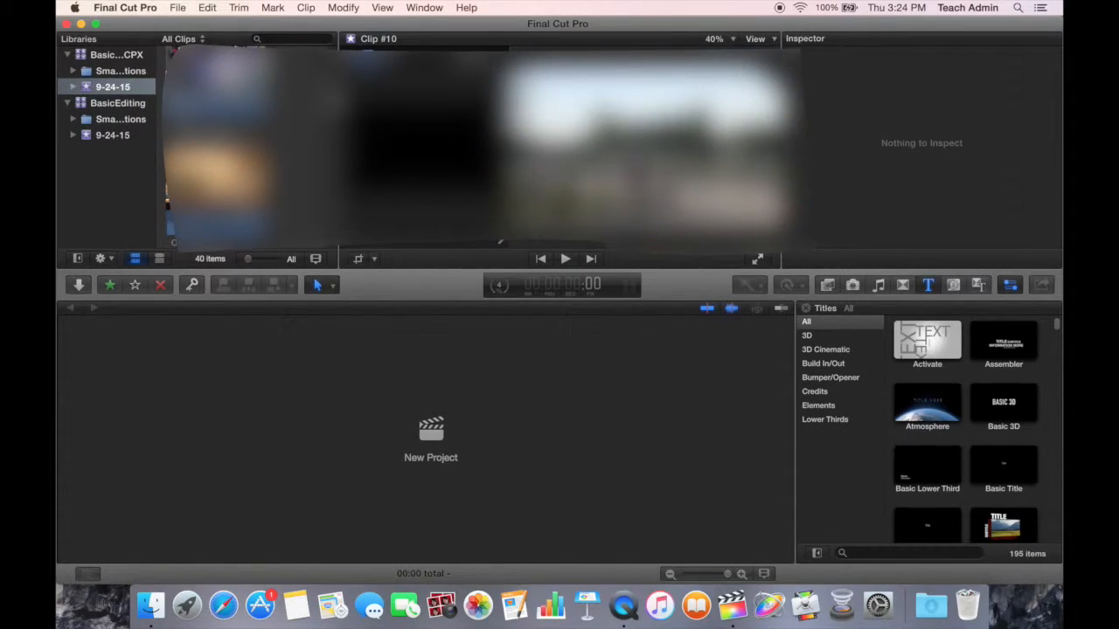
- Dismiss the import notification and select clip MVI_0482 in the event browser
scroll(333, 134, down, 3)
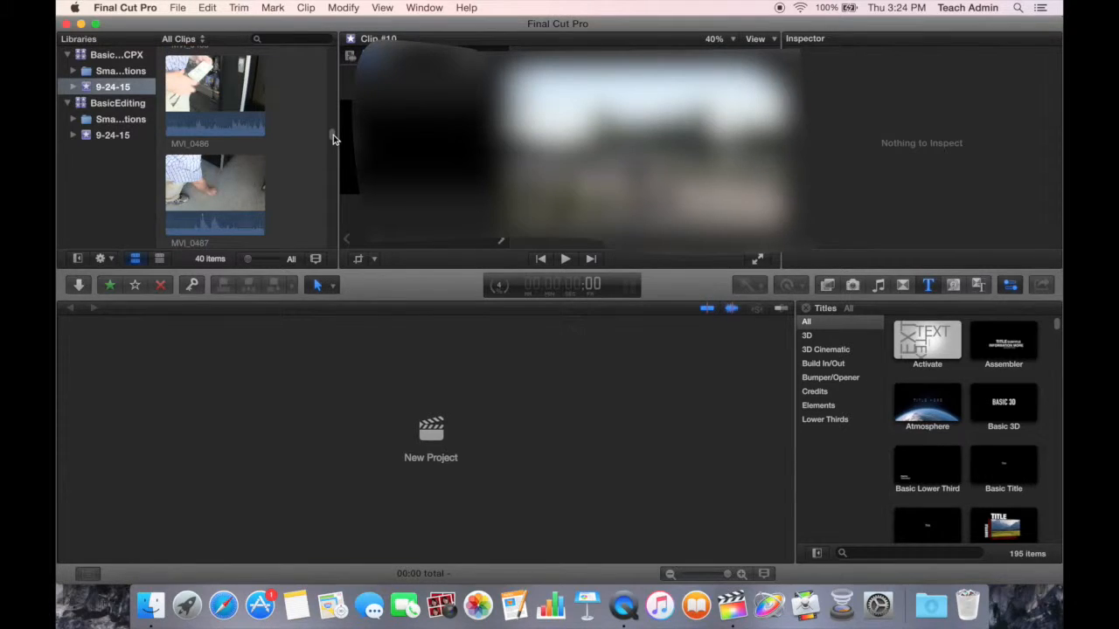
drag(333, 137, 333, 131)
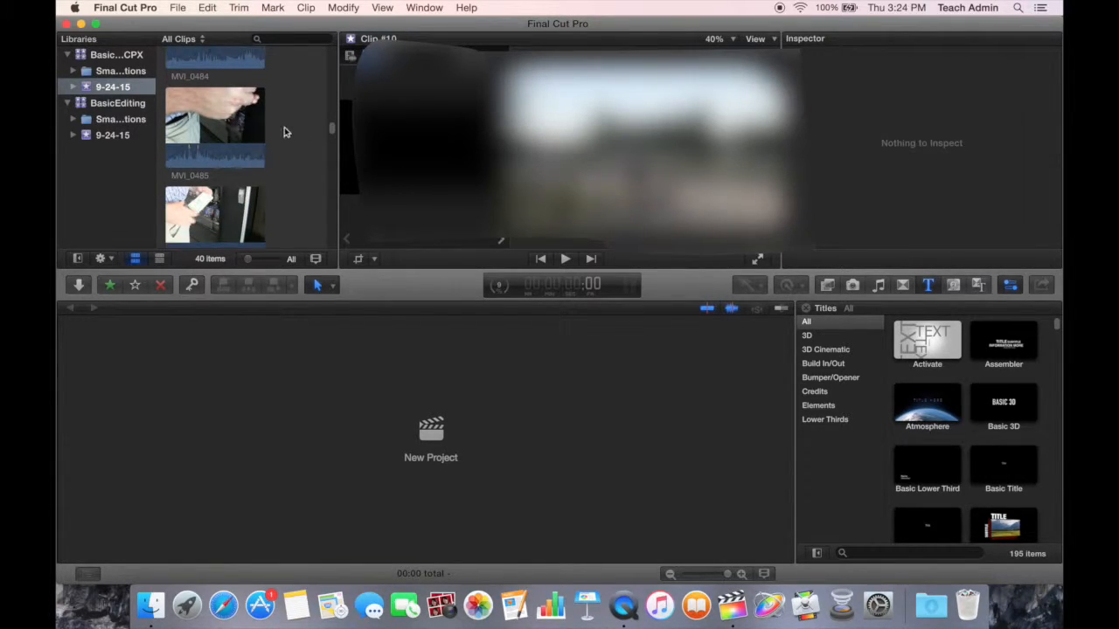
scroll(333, 133, down, 2)
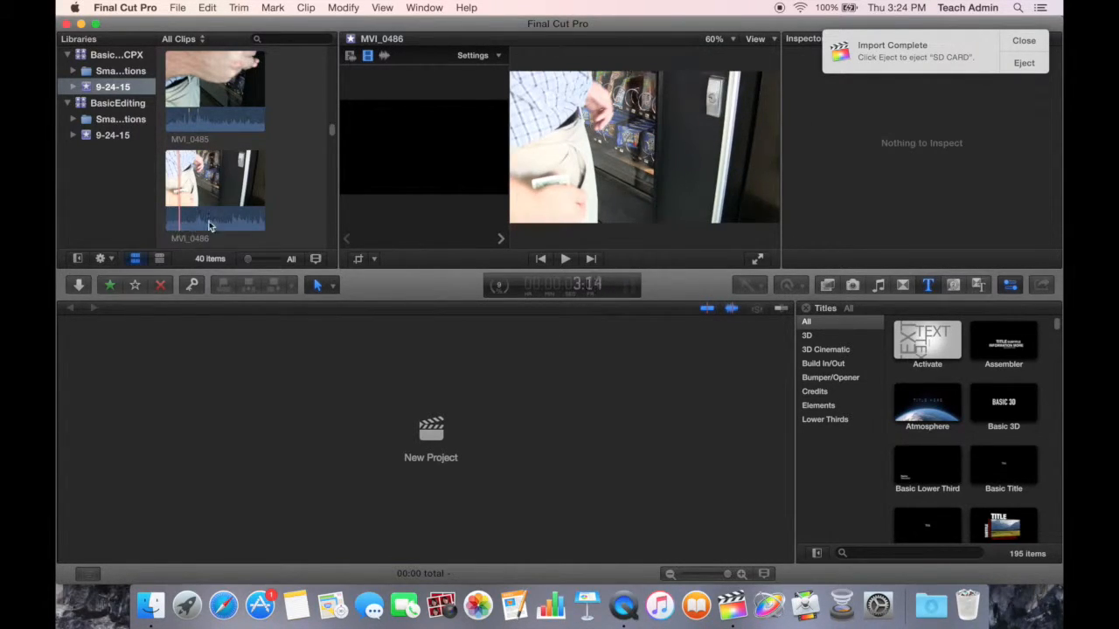
click(1024, 41)
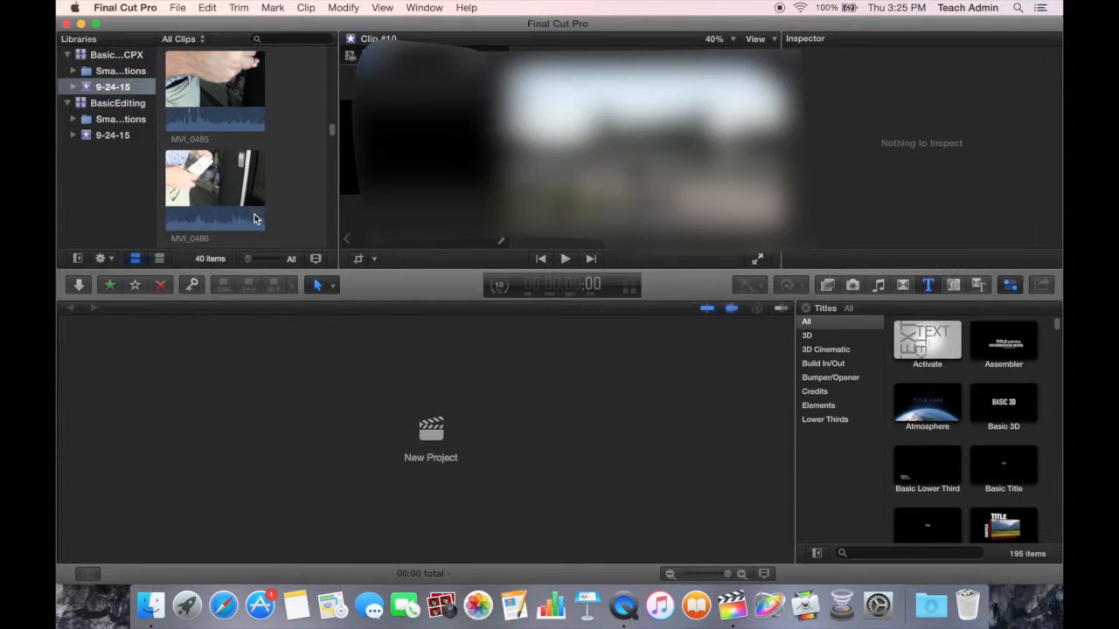
drag(330, 133, 340, 119)
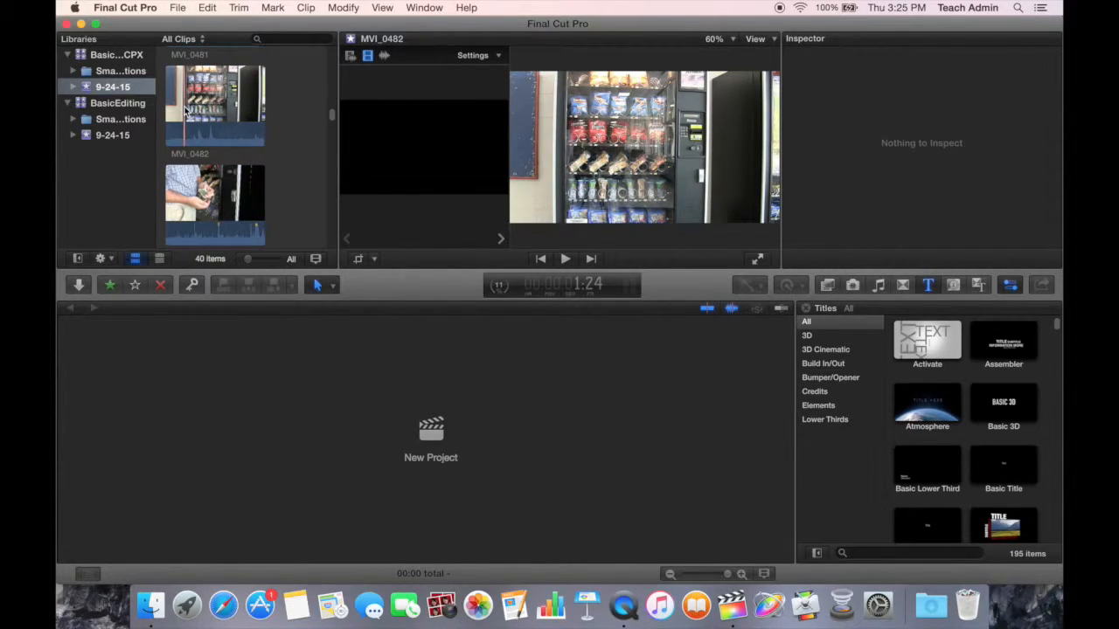
click(185, 111)
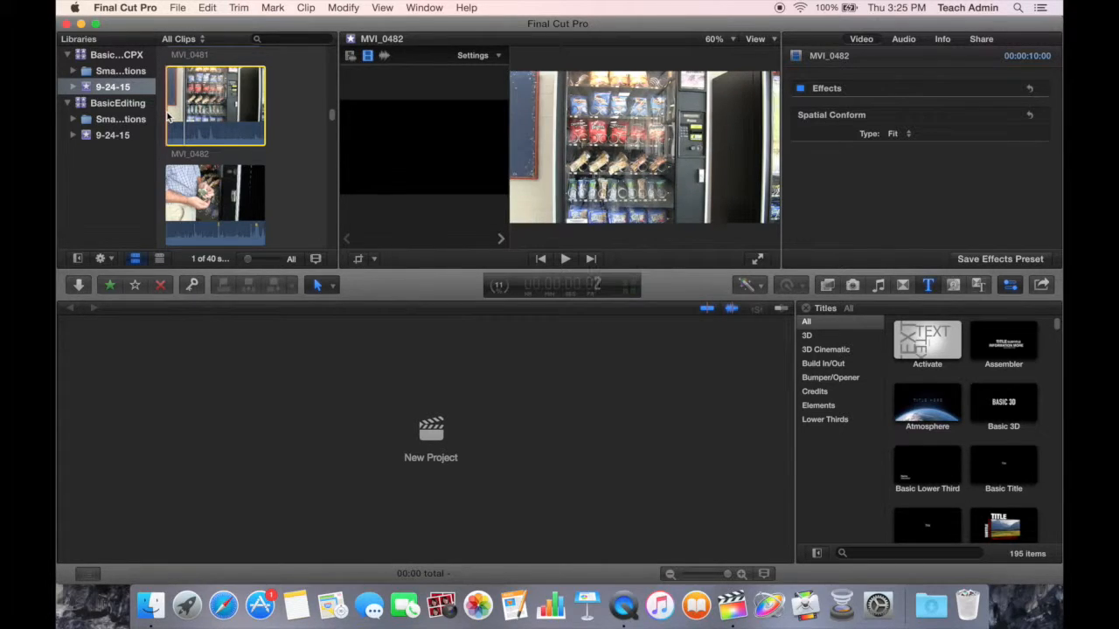
- Preview clip MVI_0482 by playing it forward and in reverse, and stop playback
key(space)
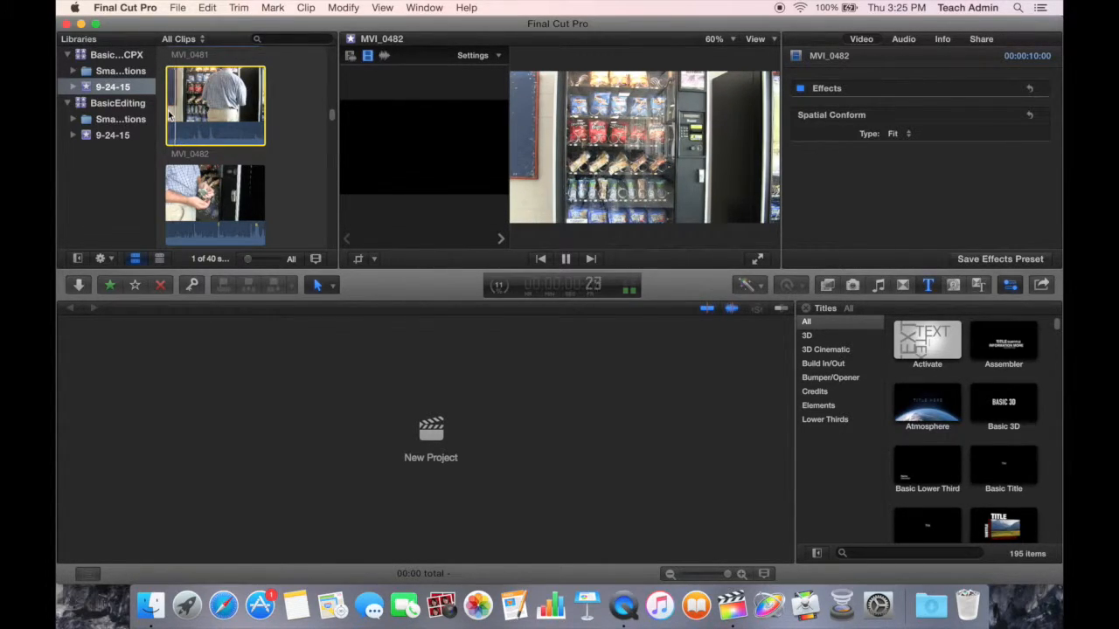
key(space)
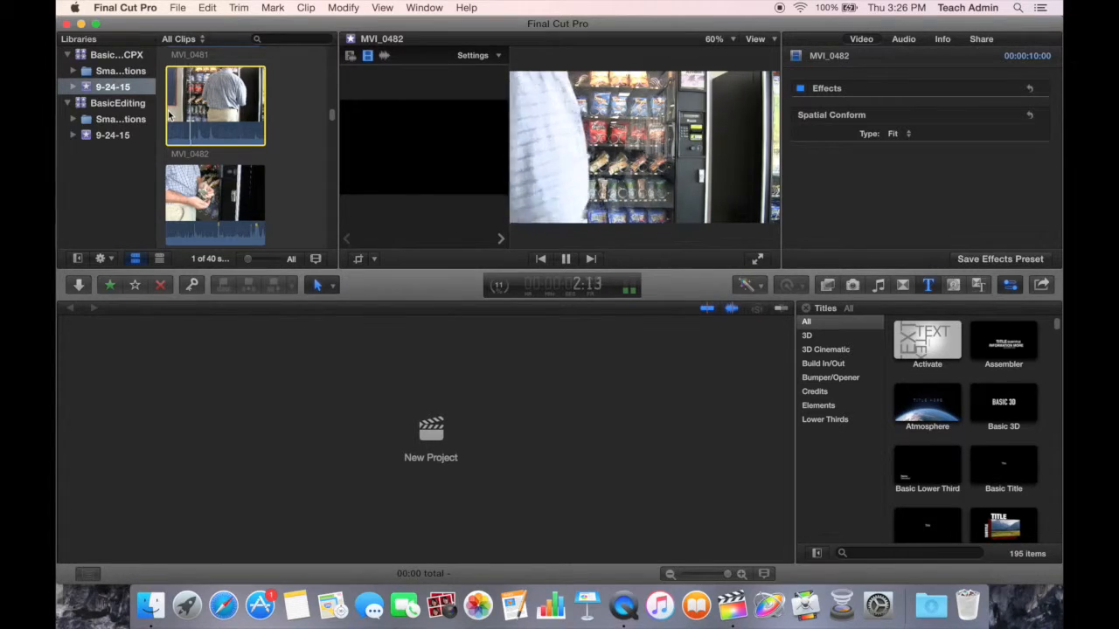
key(space)
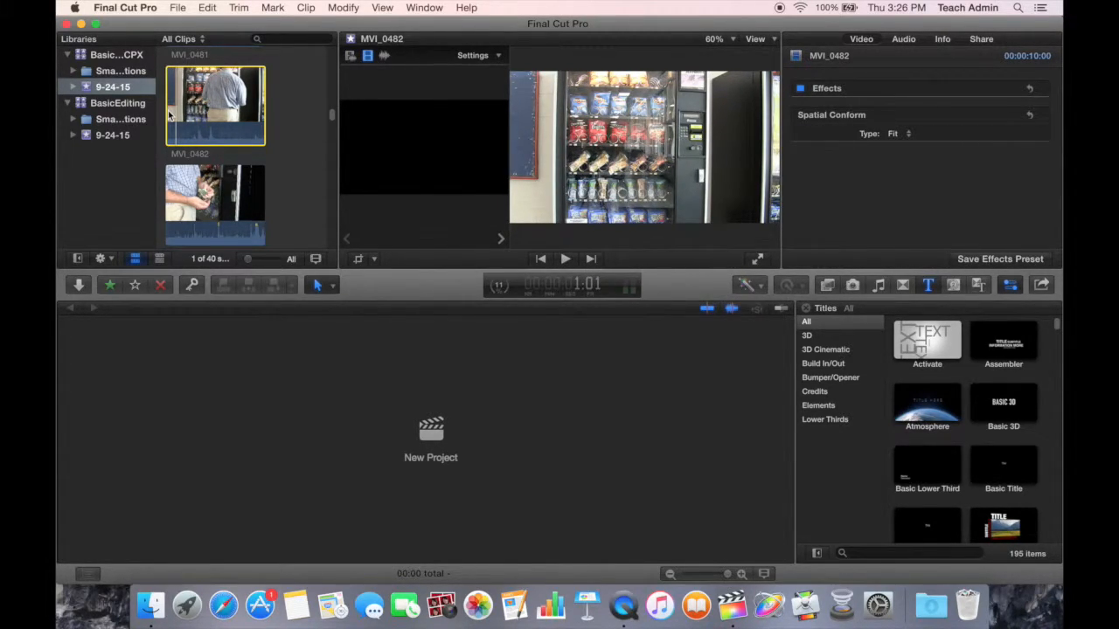
text(8)
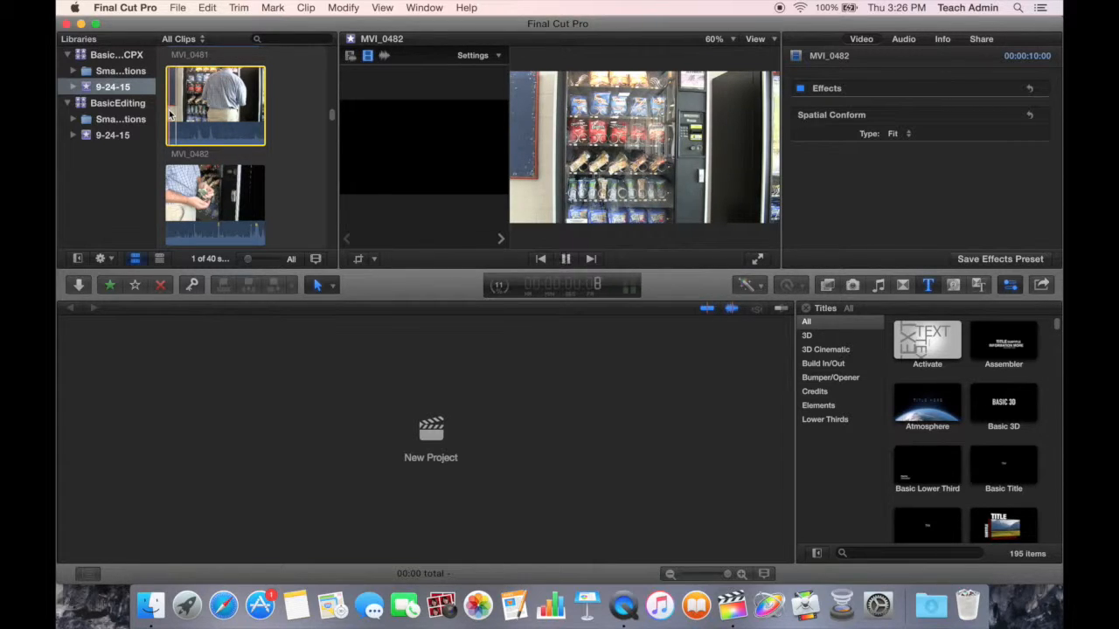
text(j)
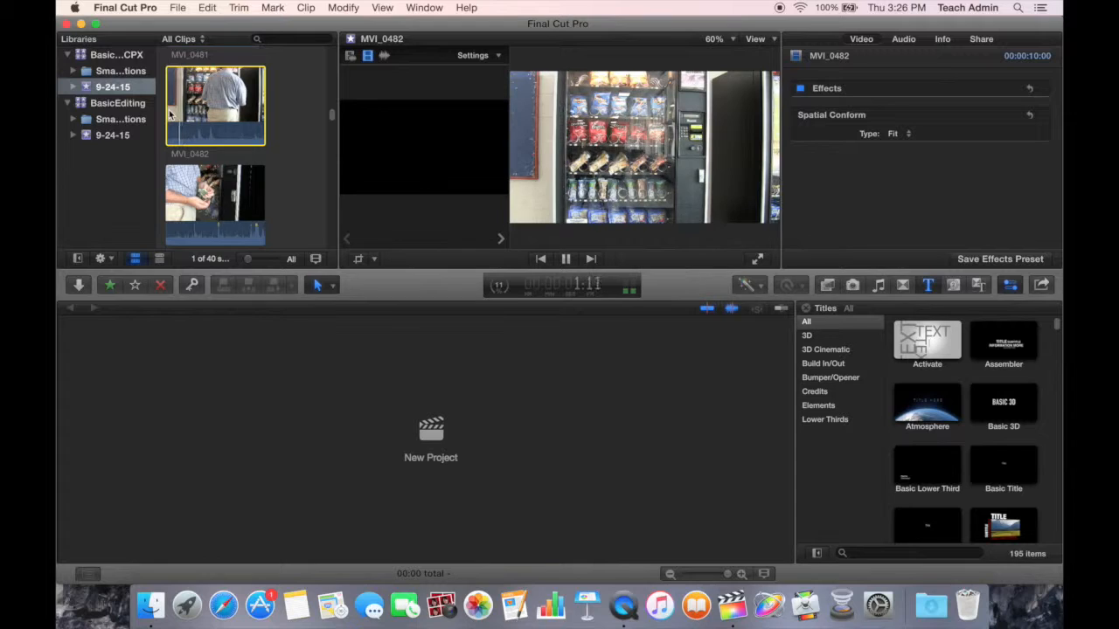
text(k)
- Advance the playhead in MVI_0482 frame by frame to about 1:20
key(Right)
key(Right)
key(Right)
key(Right)
key(Right)
key(Right)
key(Right)
key(Right)
key(Right)
key(Right)
key(Right)
key(Right)
key(Right)
key(Right)
key(Right)
key(Right)
key(Right)
key(Right)
key(Right)
key(Right)
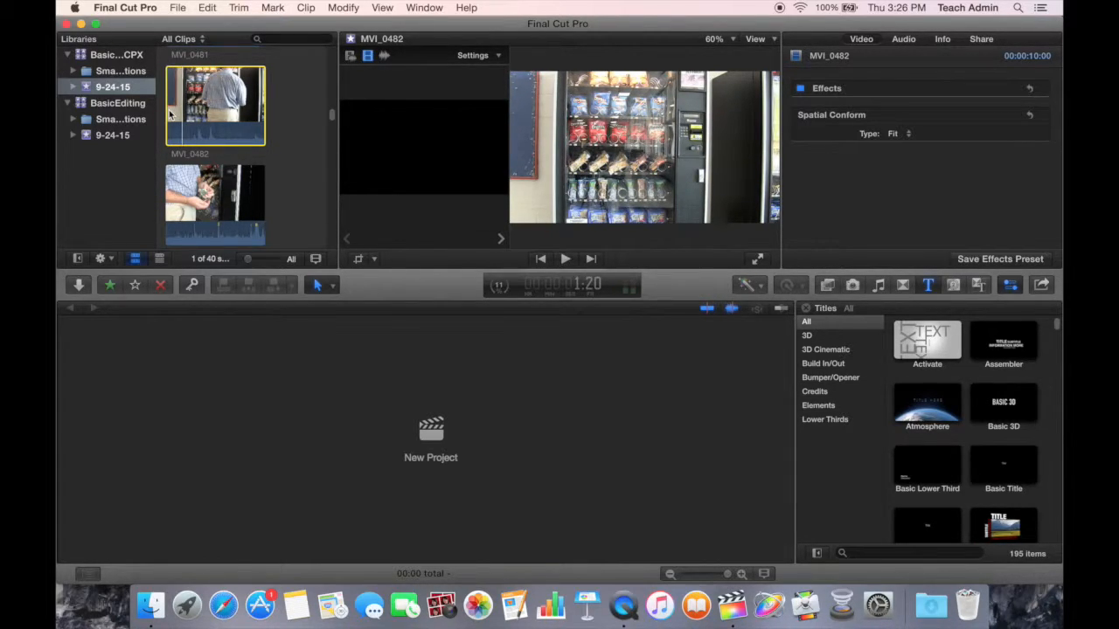
- Play MVI_0482 forward at increased speed and stop playback
key(l)
key(l)
key(l)
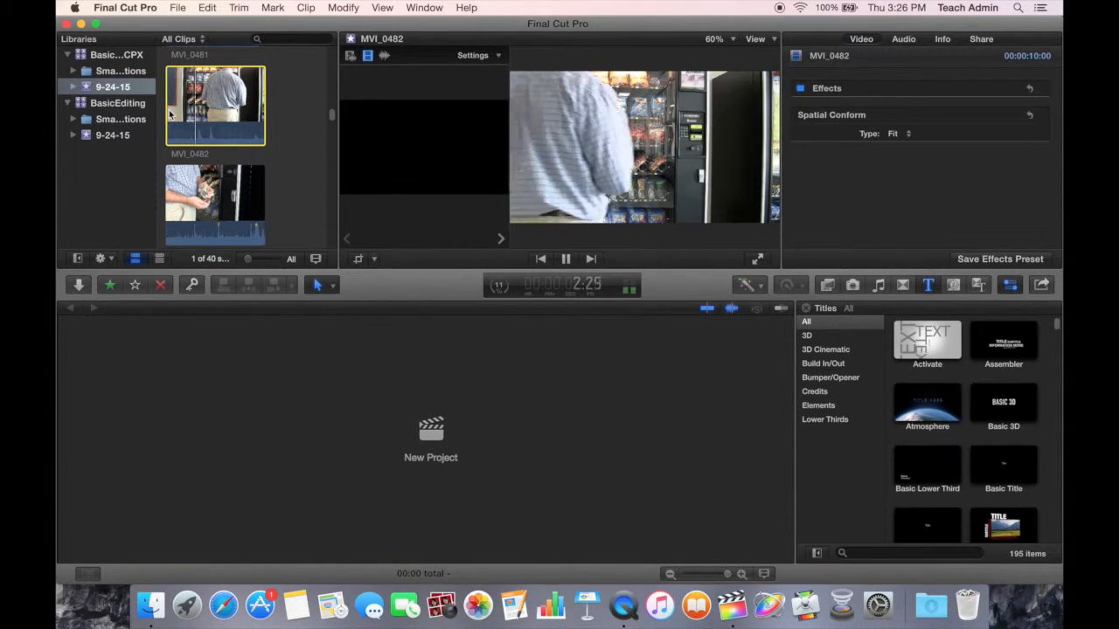
key(k)
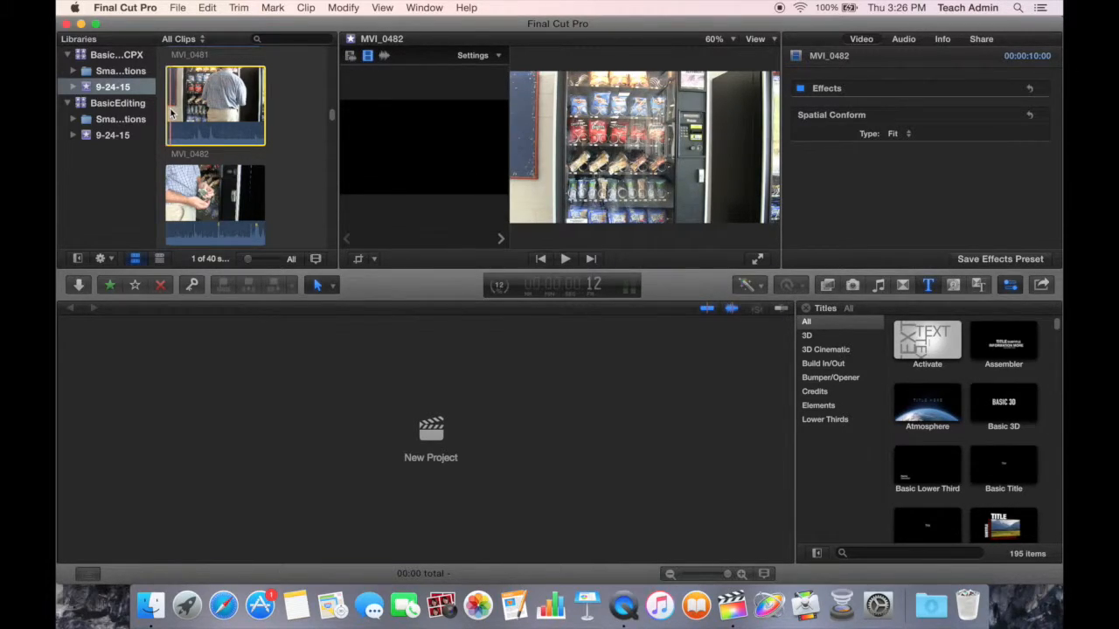
- Mark the range of MVI_0482 where the man stands at the vending machine and rate it as a favorite
key(space)
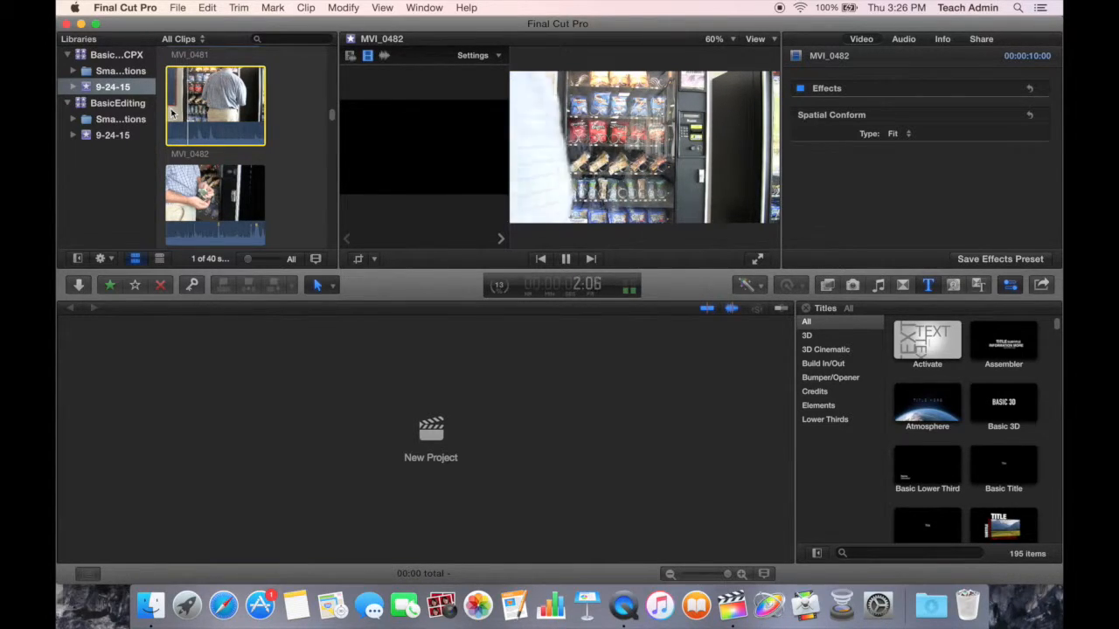
key(space)
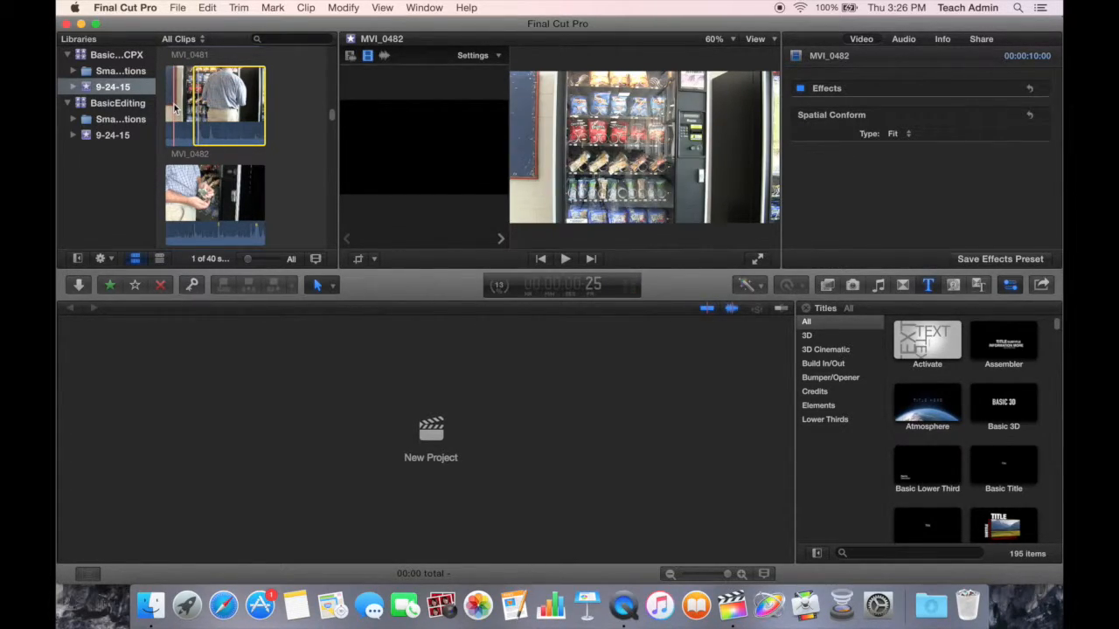
key(space)
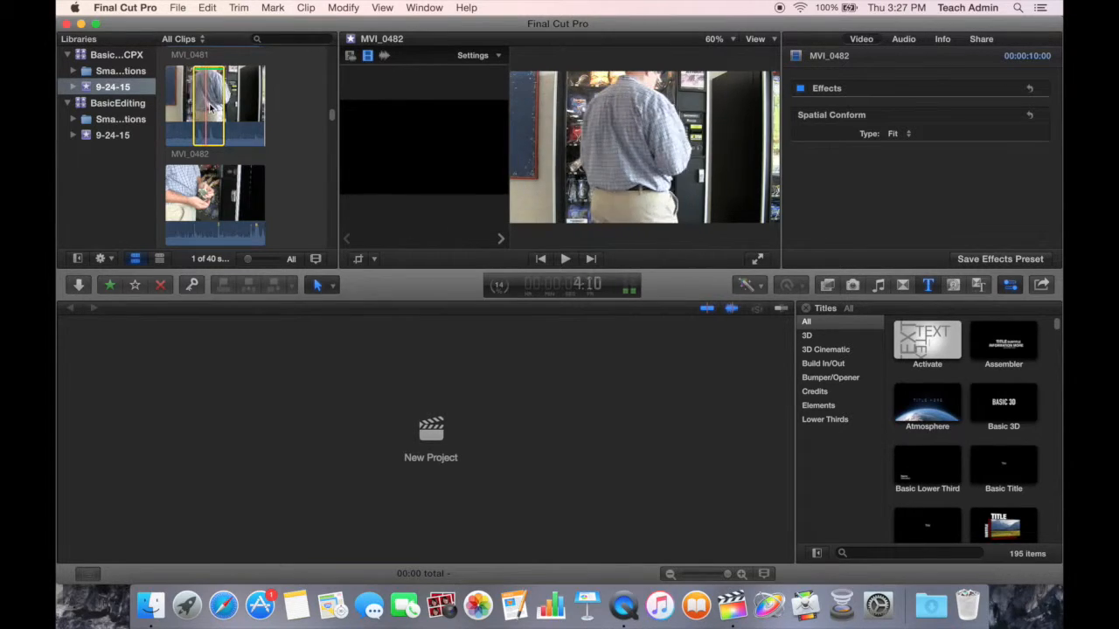
- Play MVI_0483, set in and out points around the hand and money action, and rate the marked ranges as favorites
click(203, 210)
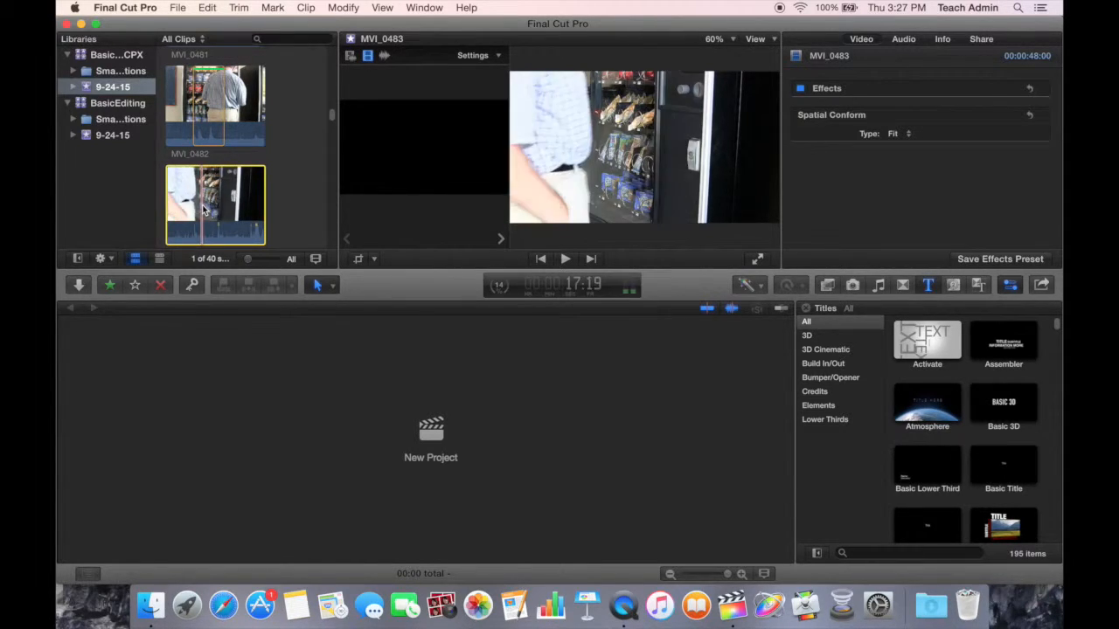
key(space)
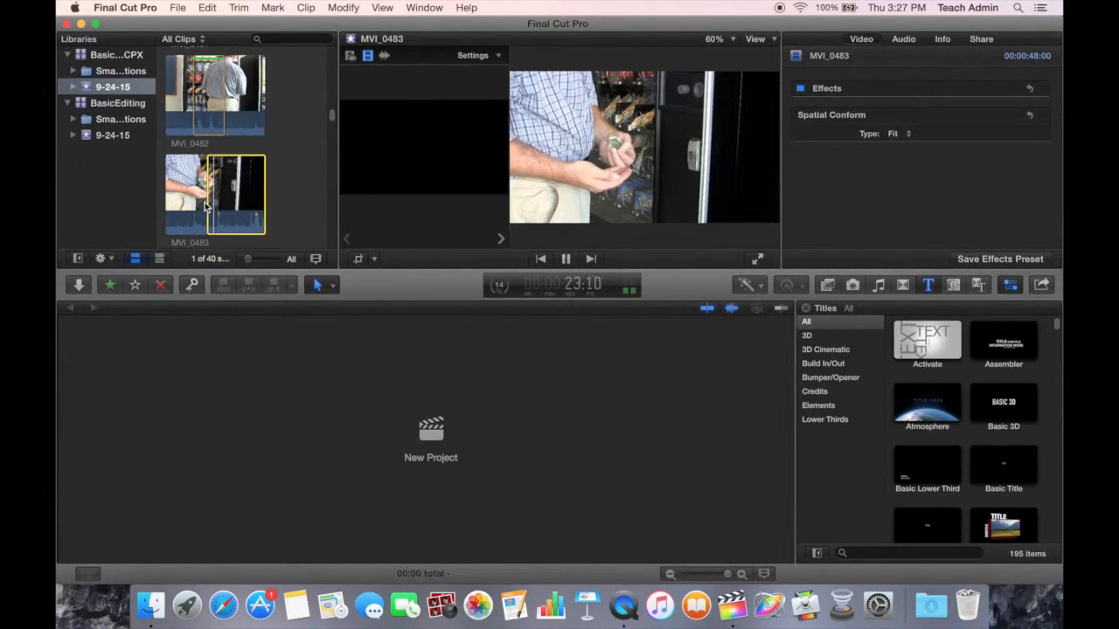
key(o)
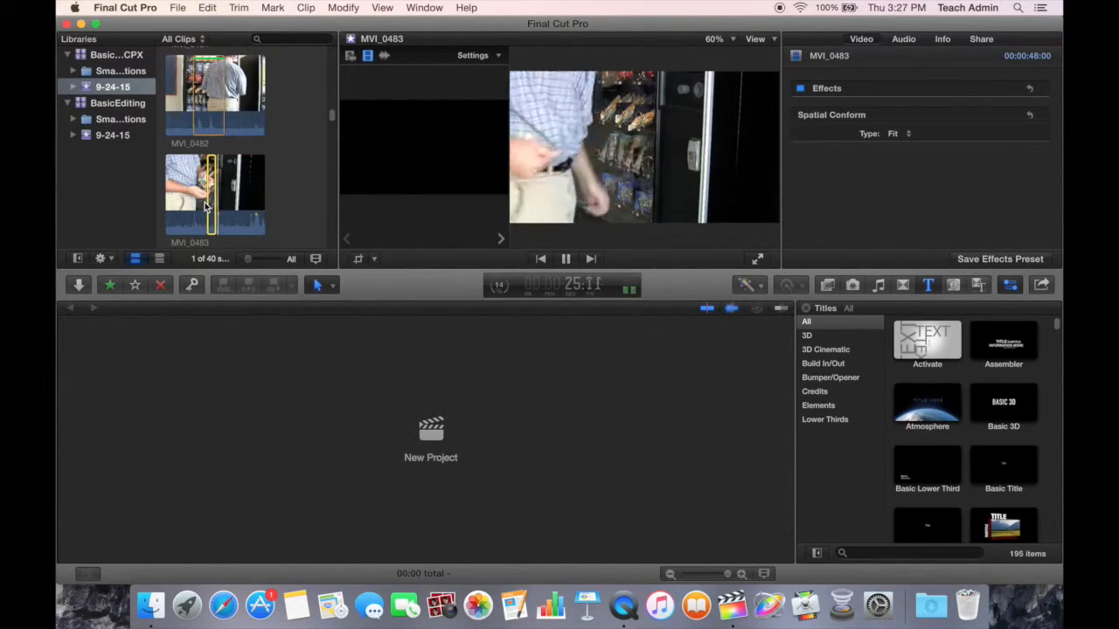
key(space)
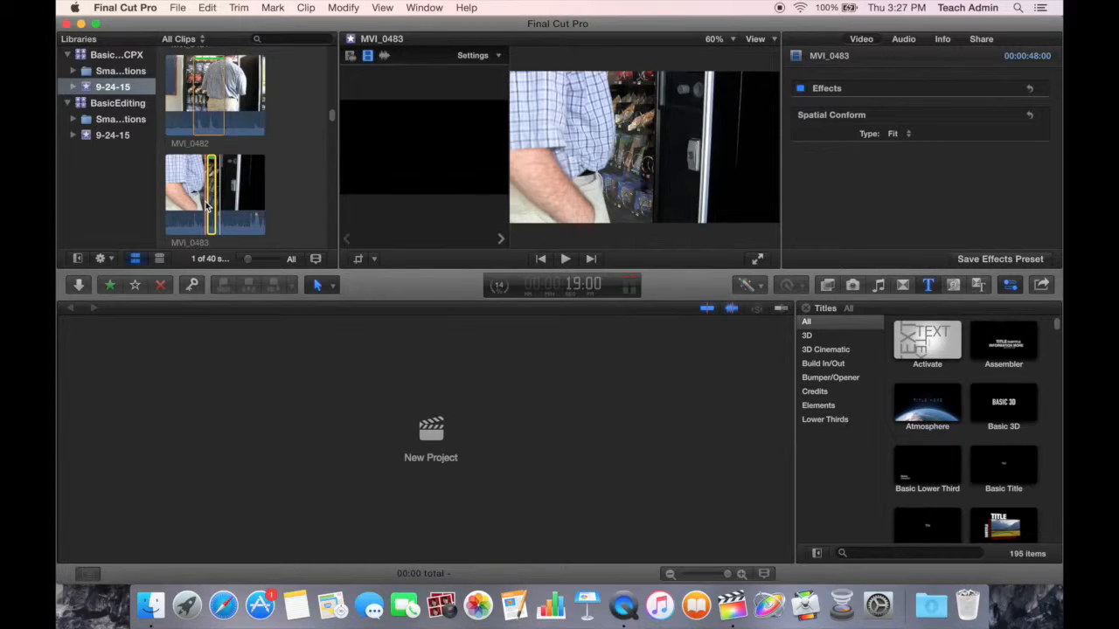
key(space)
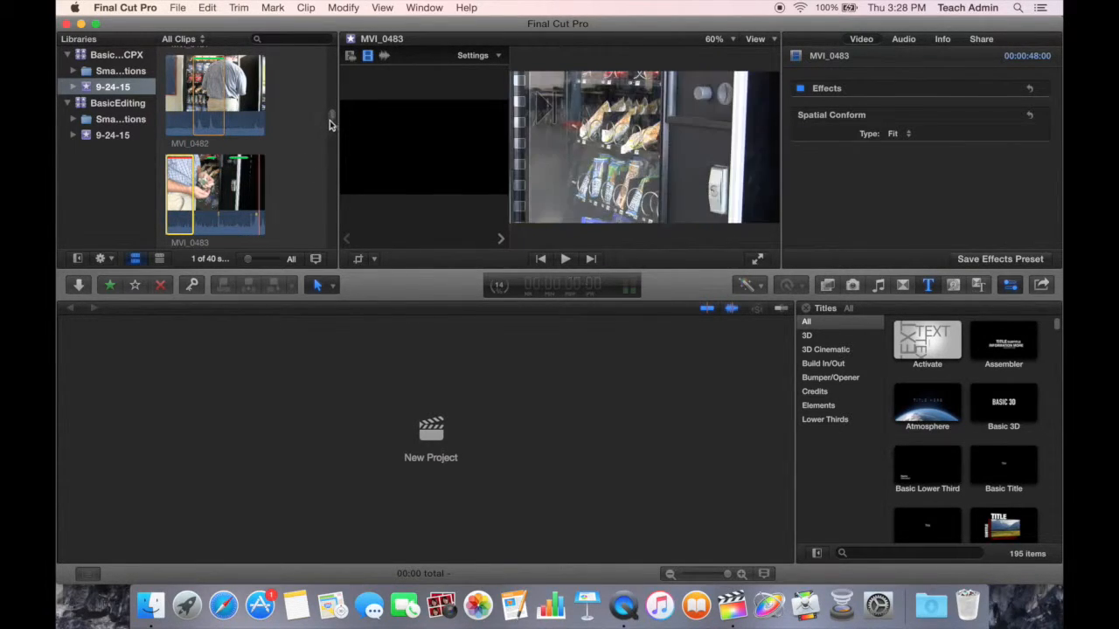
- Rate a short middle range of MVI_0484 as a favorite and select a range near the end of MVI_0486
scroll(331, 126, down, 1)
drag(331, 126, 332, 132)
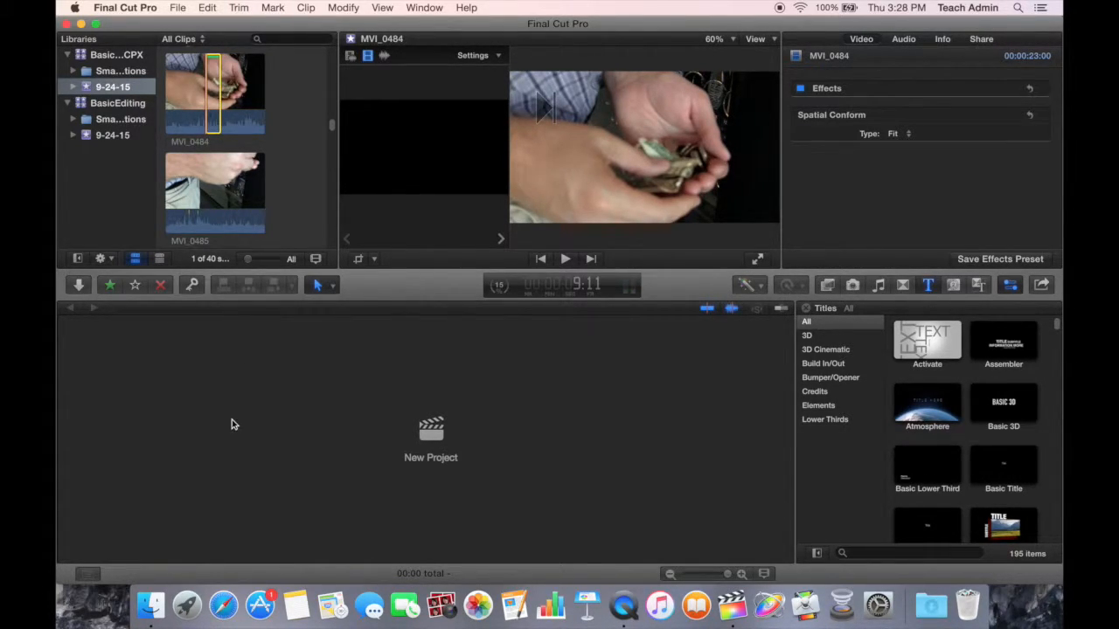
scroll(332, 127, down, 5)
scroll(333, 135, up, 3)
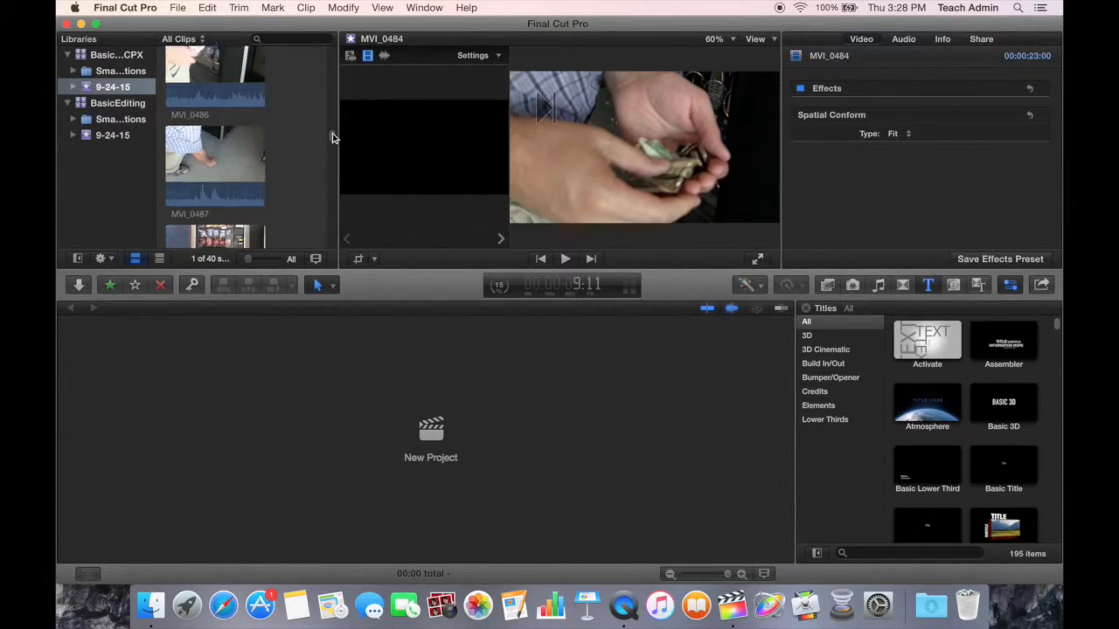
drag(167, 133, 252, 135)
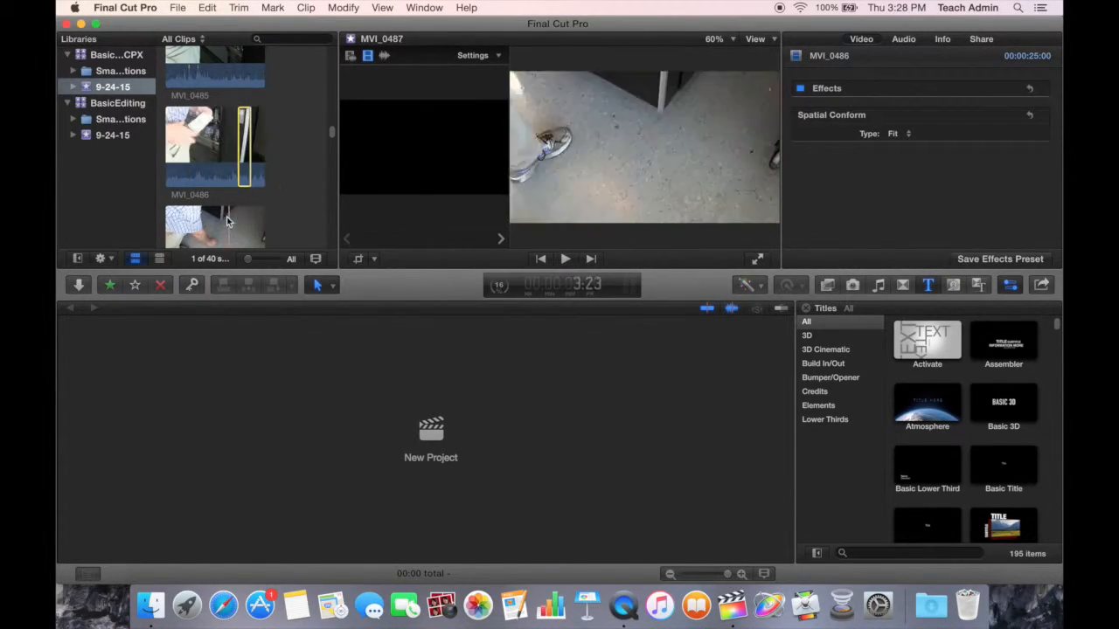
- Rate a short range past the middle of MVI_0487 as a favorite and select a range in MVI_0488
scroll(330, 136, down, 3)
mouse_move(221, 147)
mouse_down()
mouse_move(190, 149)
mouse_move(237, 150)
mouse_up()
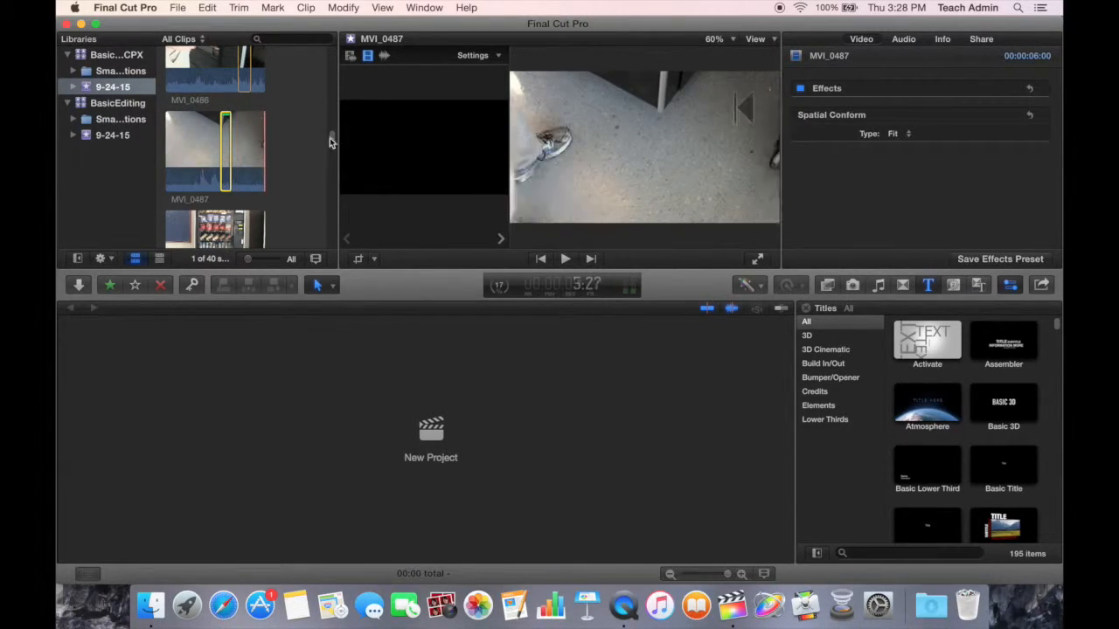
drag(329, 137, 330, 147)
drag(240, 126, 220, 122)
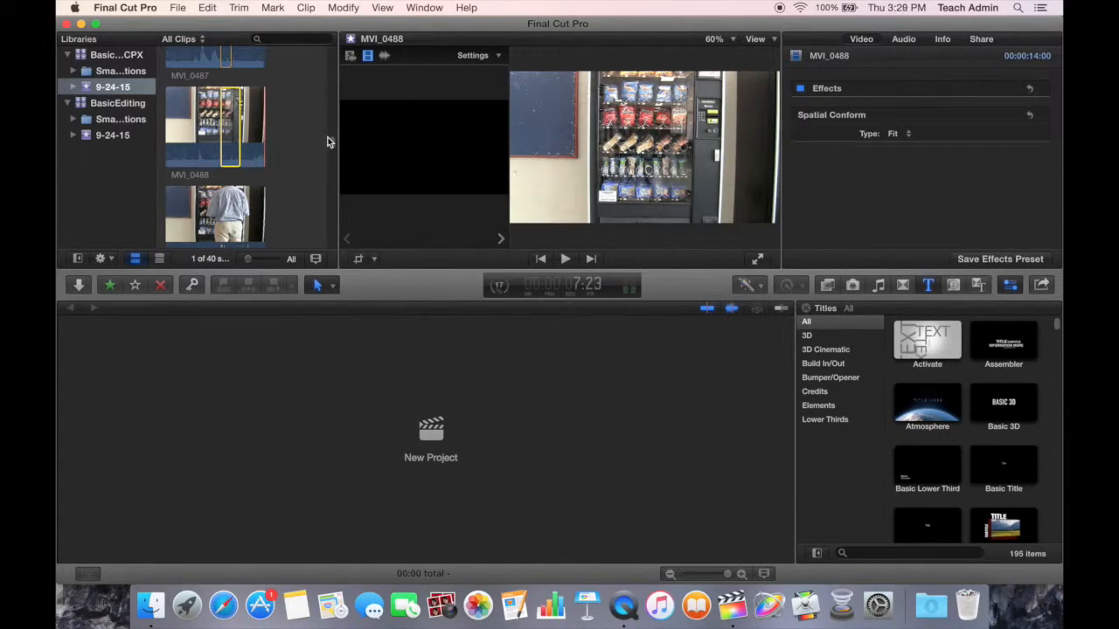
- Filter the event browser to show only Favorites and look through the listed clips
click(195, 44)
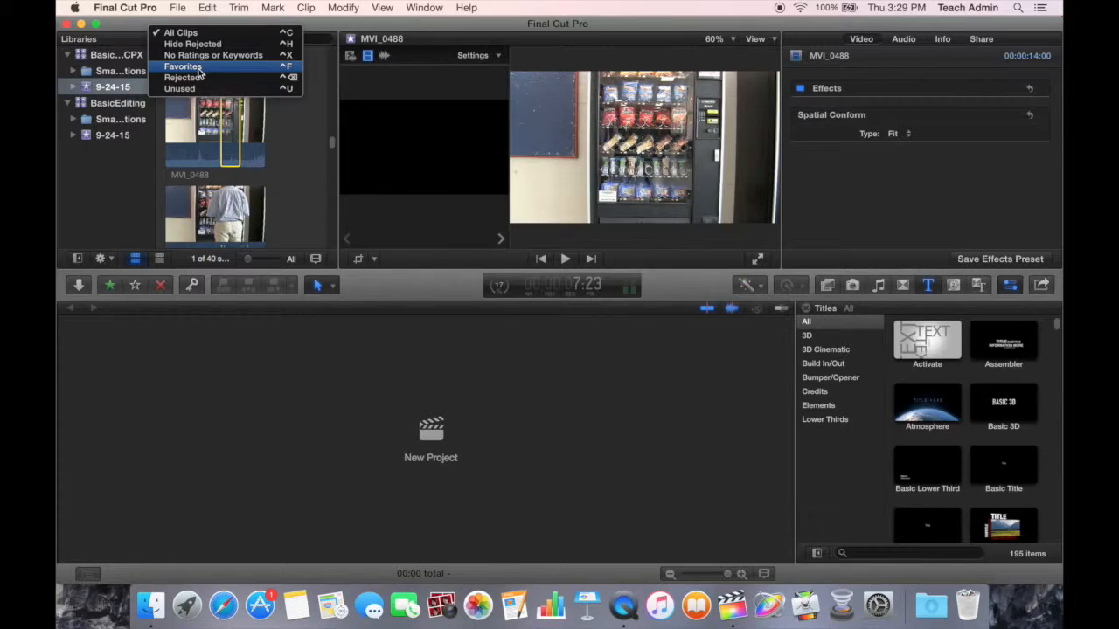
click(199, 70)
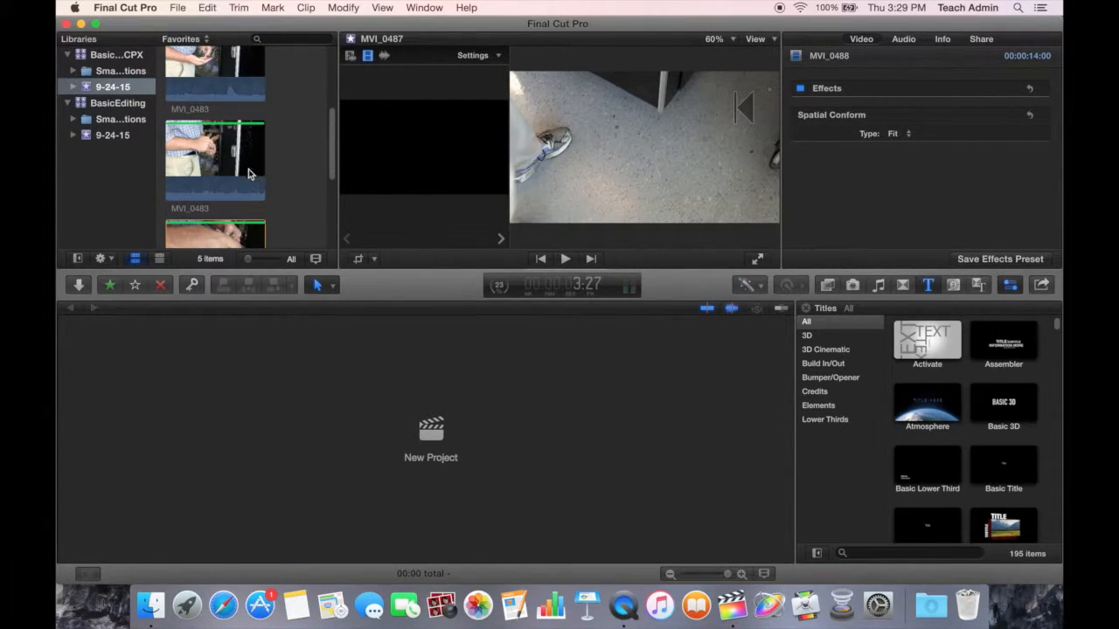
scroll(330, 139, up, 2)
scroll(330, 107, up, 2)
scroll(332, 110, down, 4)
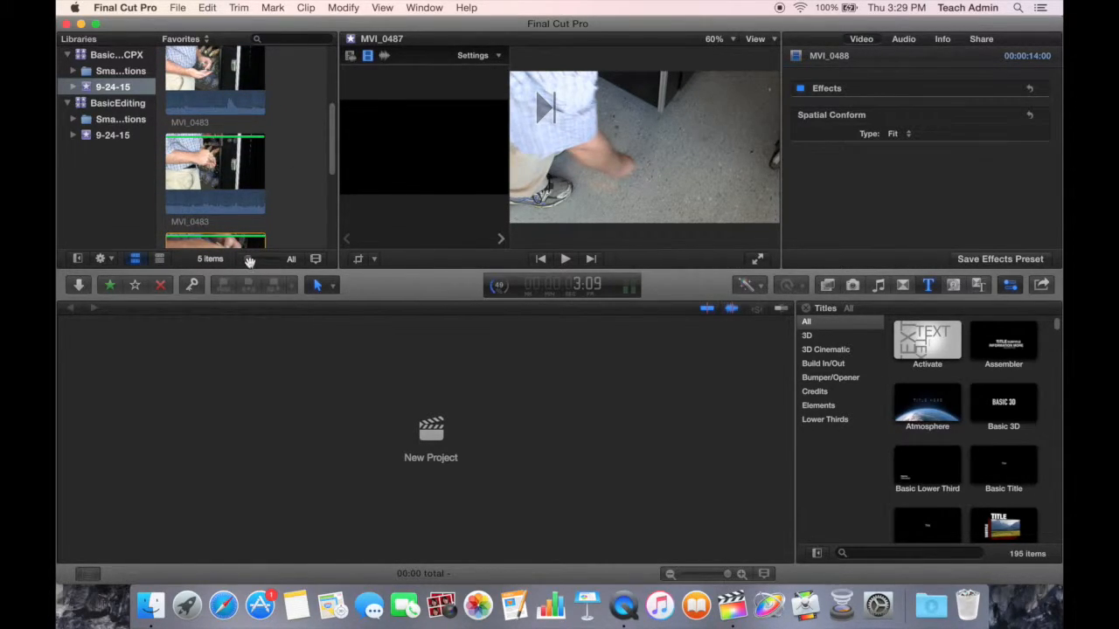
- Try the favorites in list view and as longer filmstrips, then restore filmstrip view with the All duration setting
mouse_move(247, 260)
mouse_down()
mouse_move(266, 261)
mouse_move(244, 259)
mouse_up()
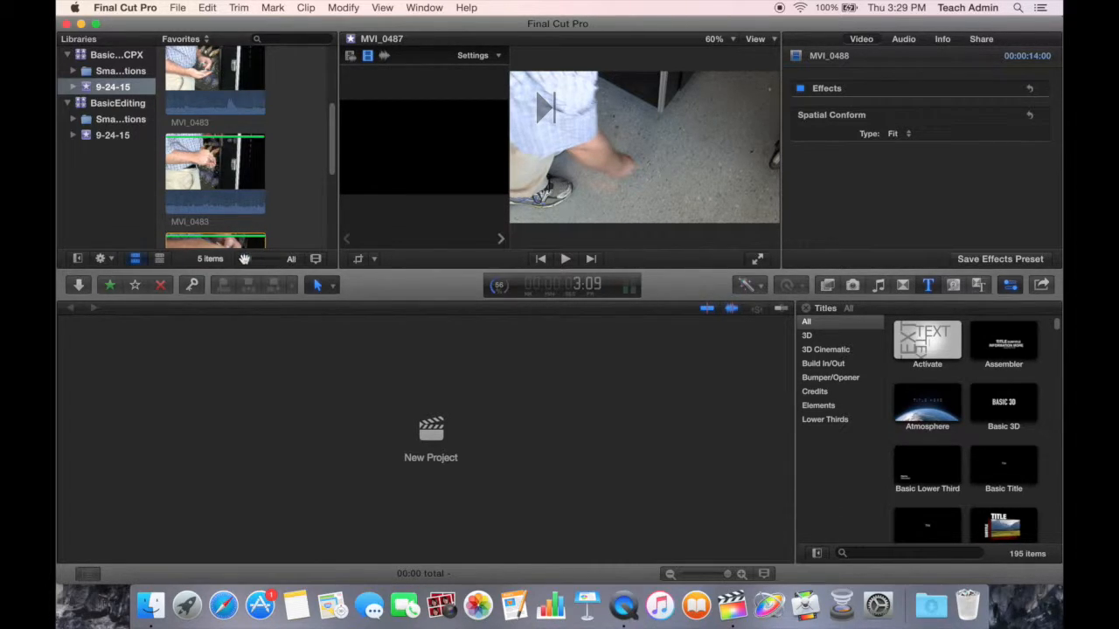
click(159, 259)
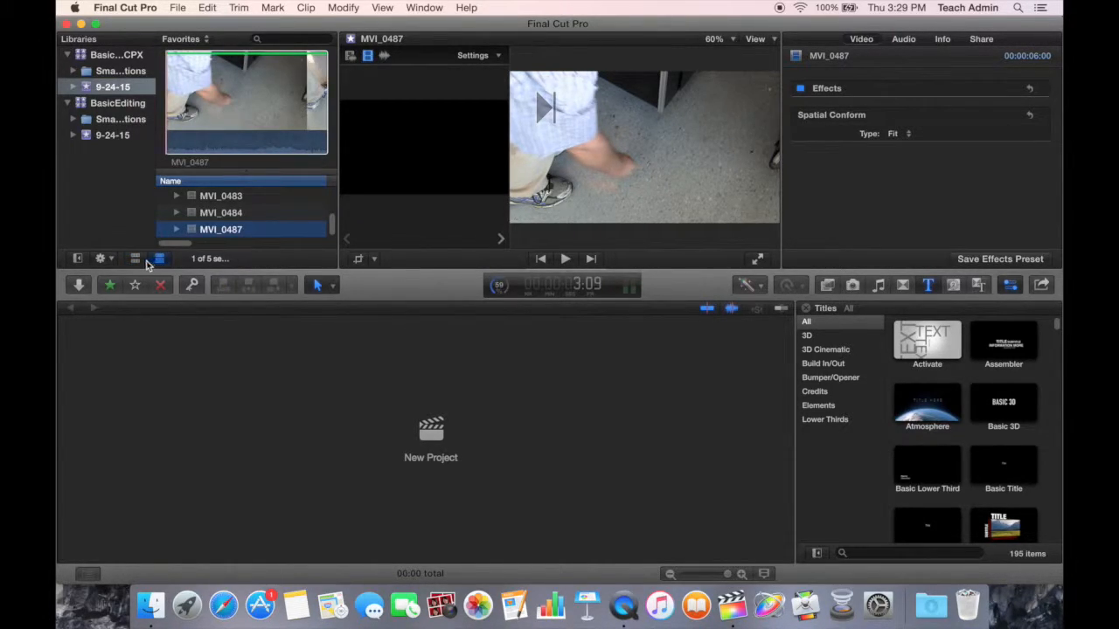
click(223, 197)
click(220, 214)
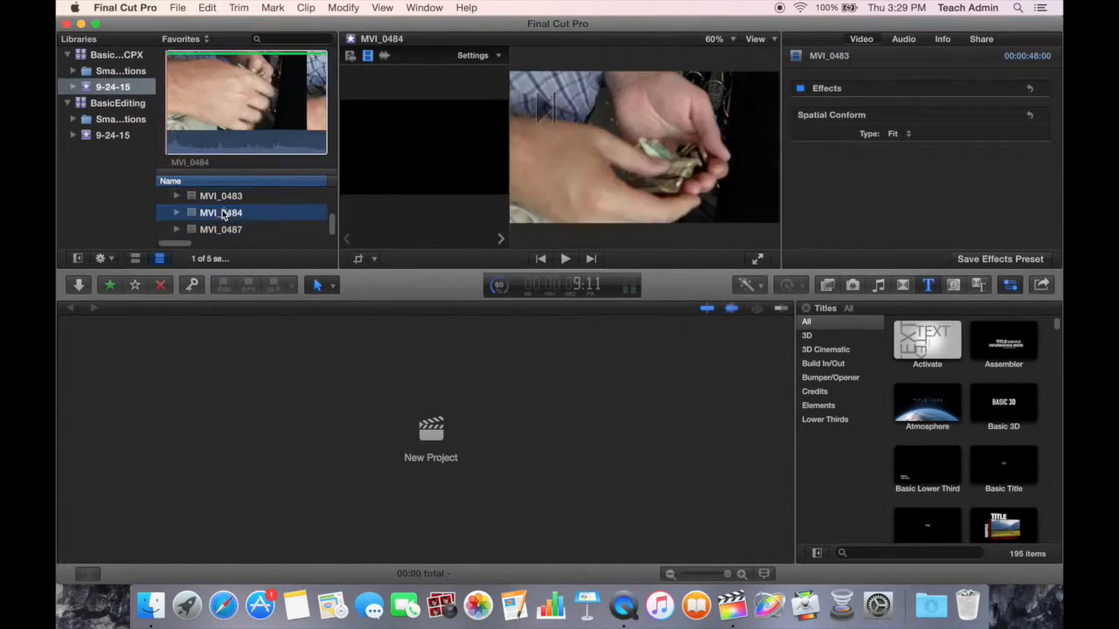
click(135, 258)
drag(249, 262, 285, 264)
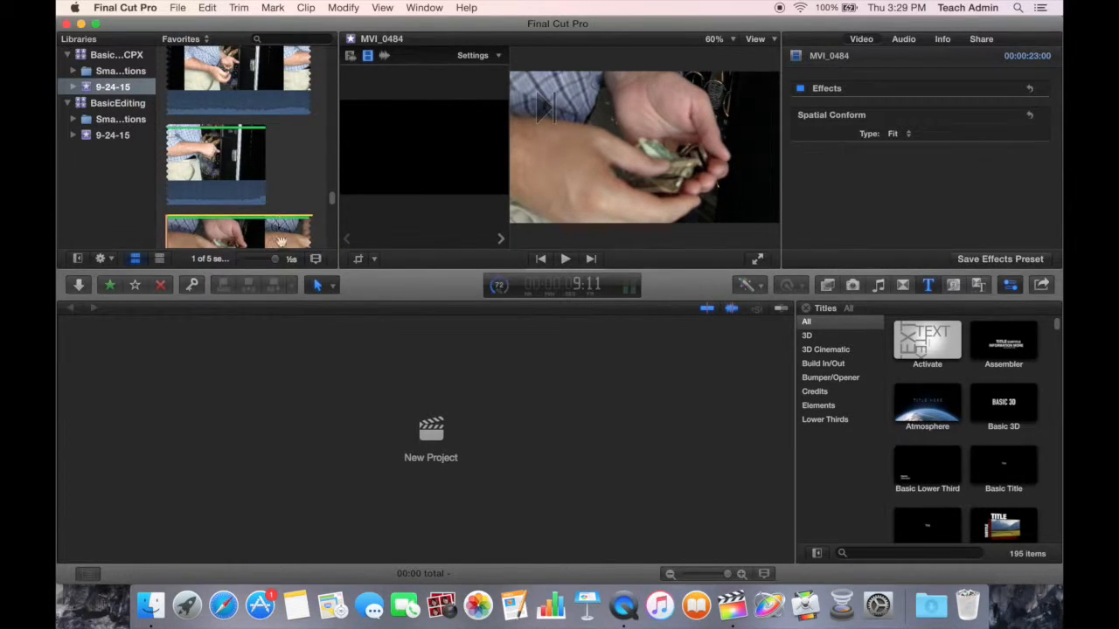
drag(276, 262, 236, 264)
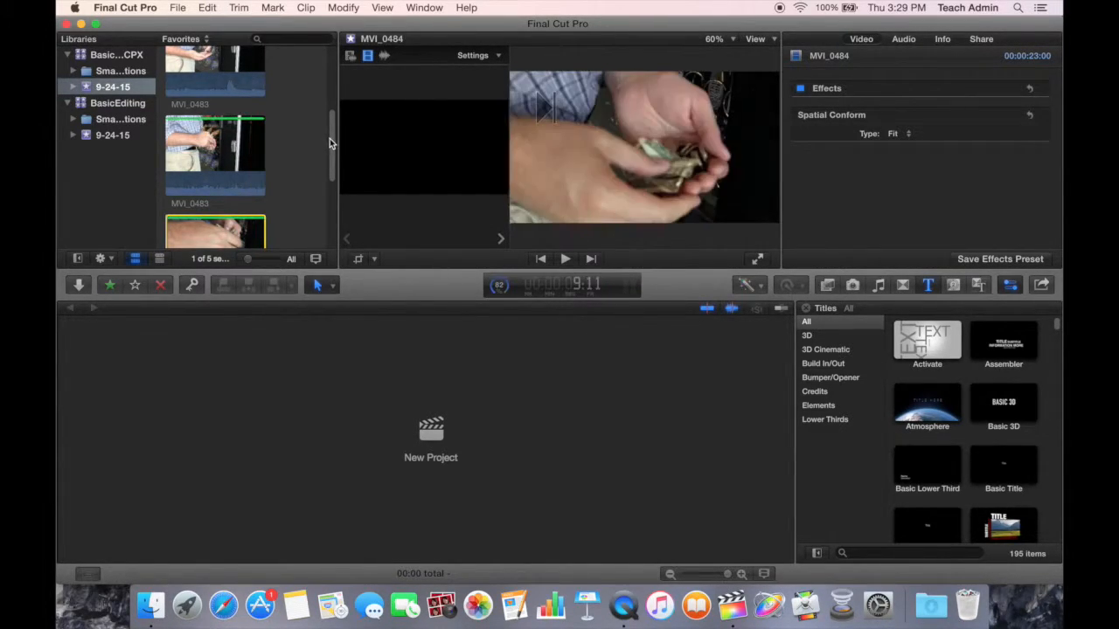
- Create a new project named Yourname-BasicEdit in the 9-24-15 event
drag(331, 144, 335, 110)
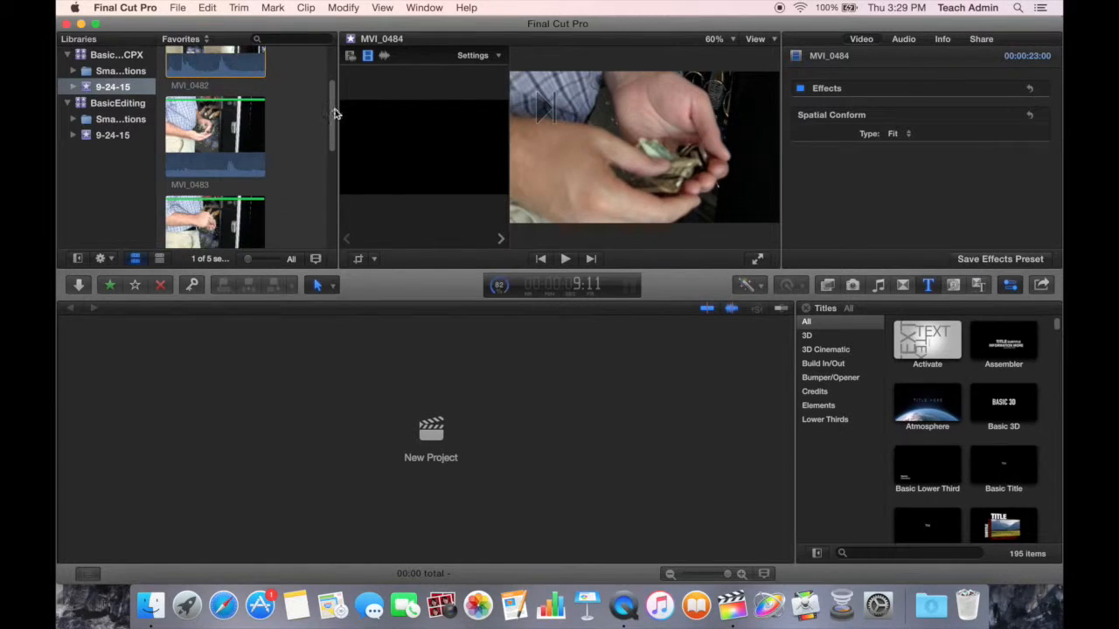
click(435, 428)
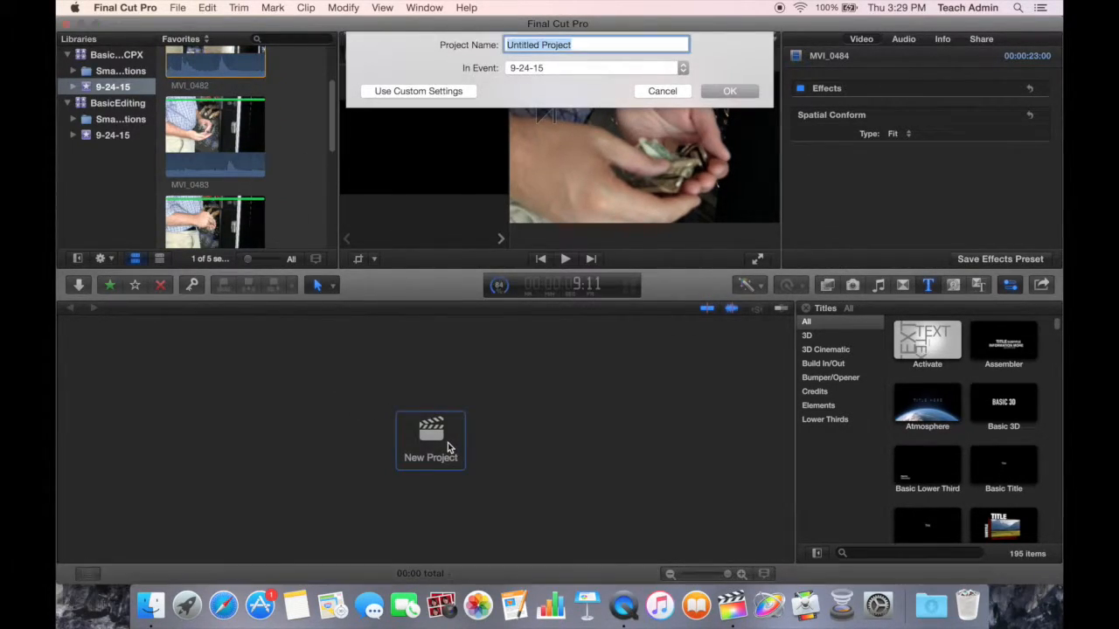
click(666, 90)
click(181, 7)
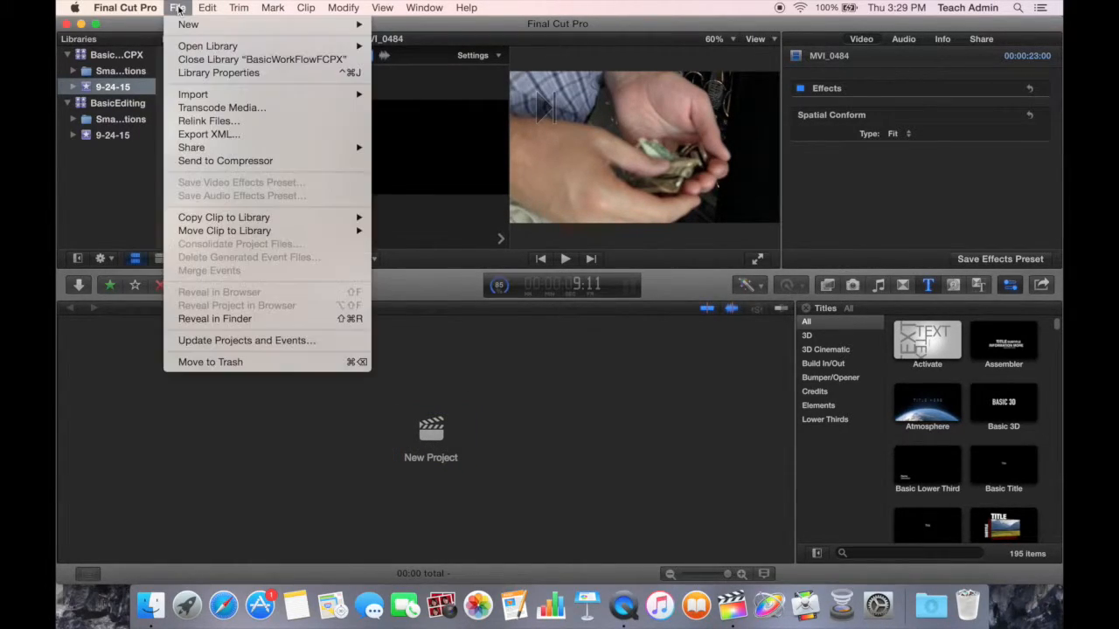
mouse_move(195, 26)
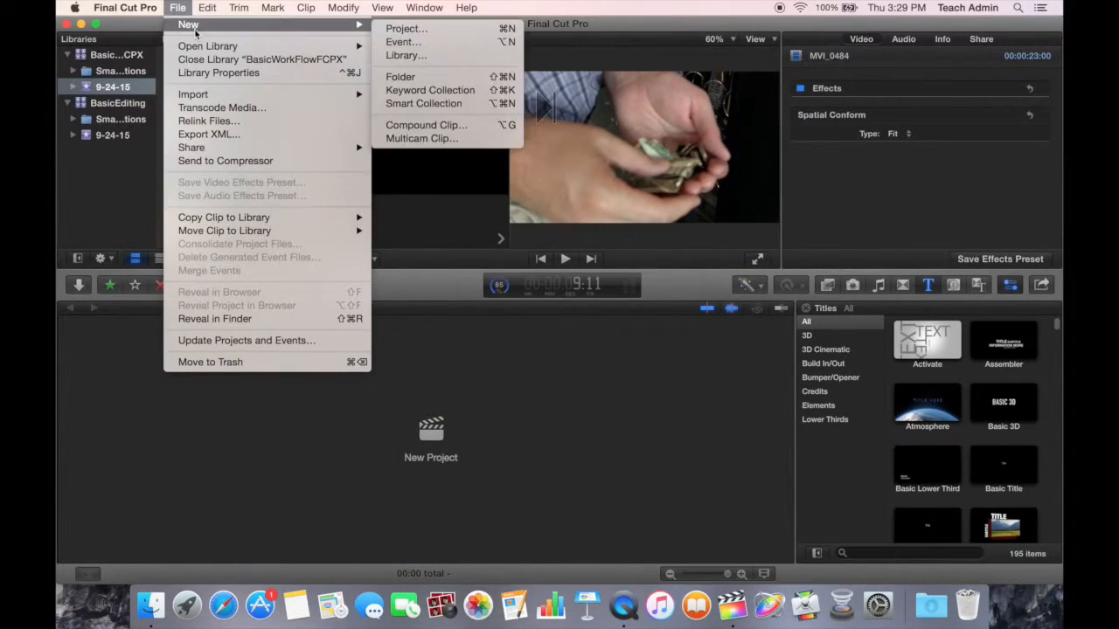
click(470, 29)
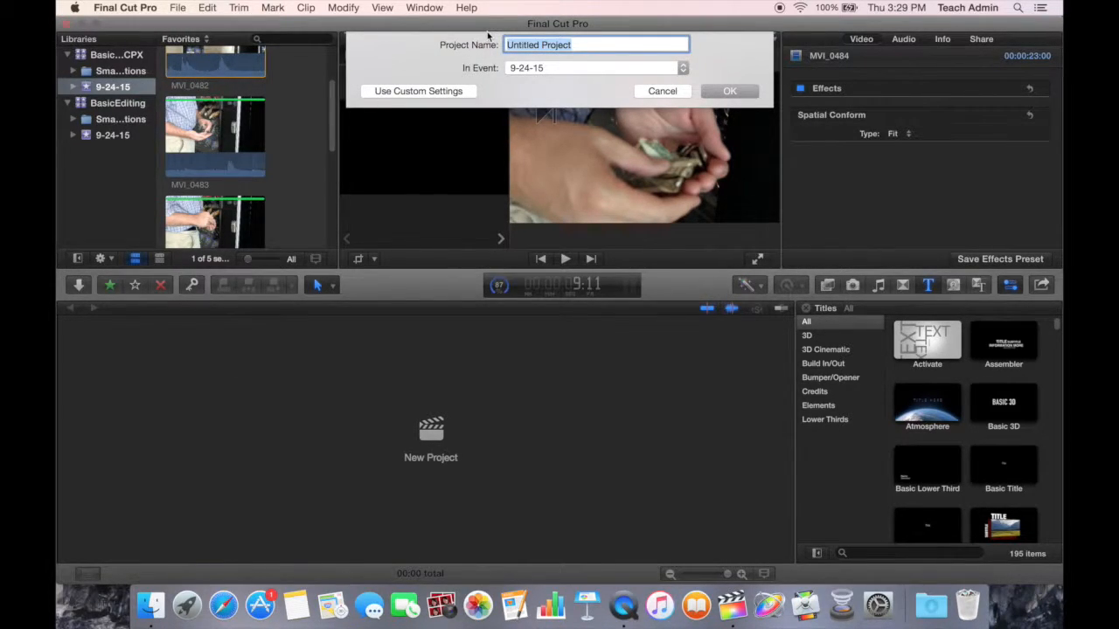
text(Yourname-BasicEdit)
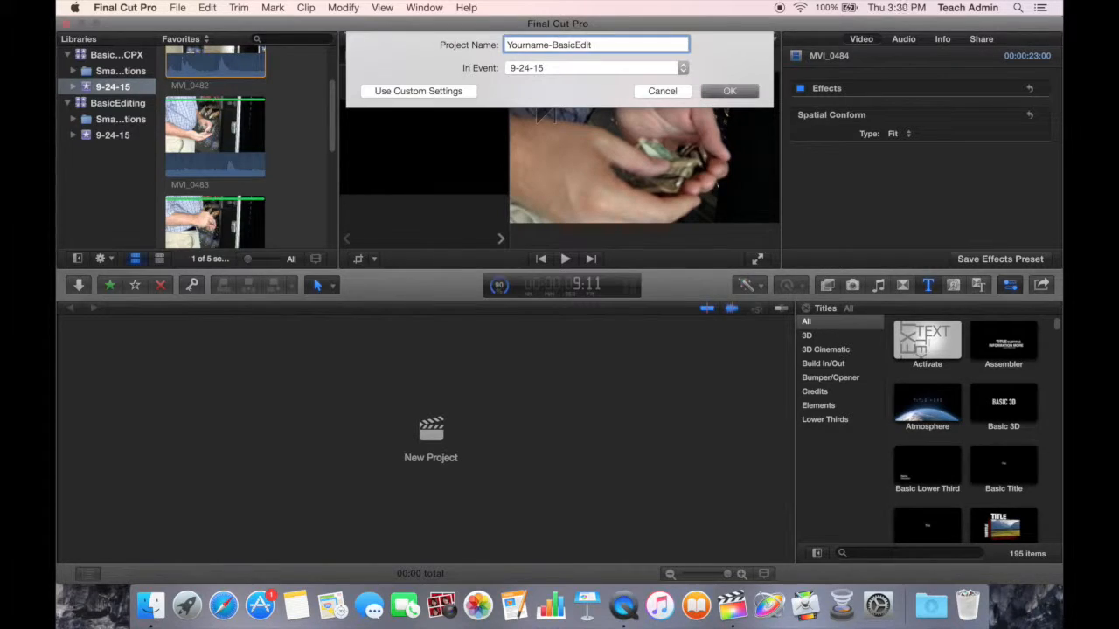
key(Return)
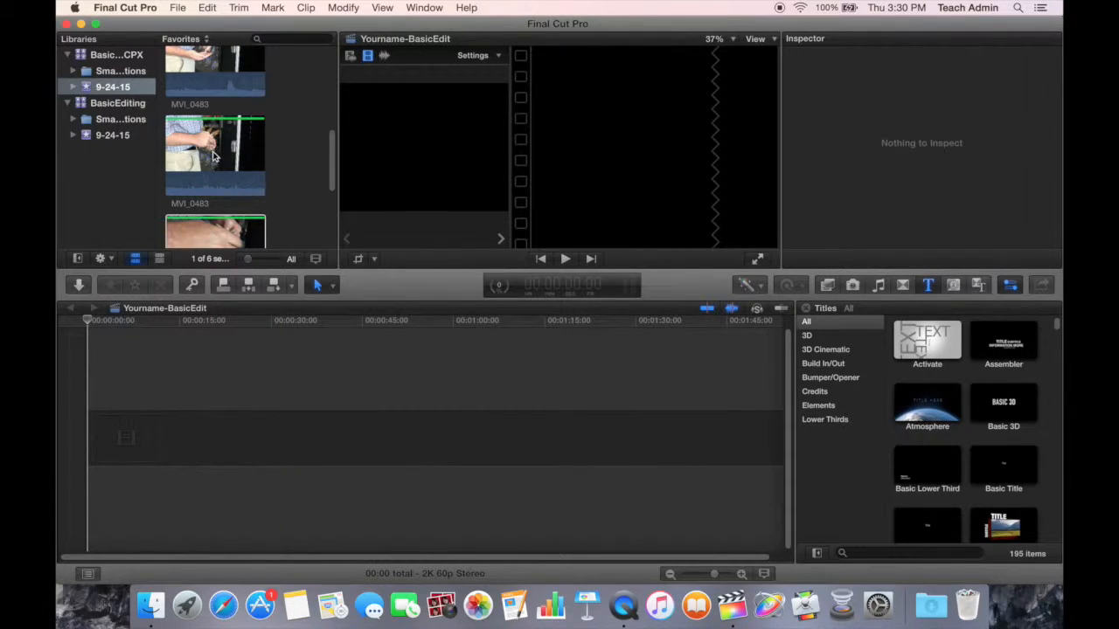
- Add the second MVI_0483 favorite to the start of the timeline and place the MVI_0484 favorite directly after it
click(213, 155)
drag(218, 170, 118, 439)
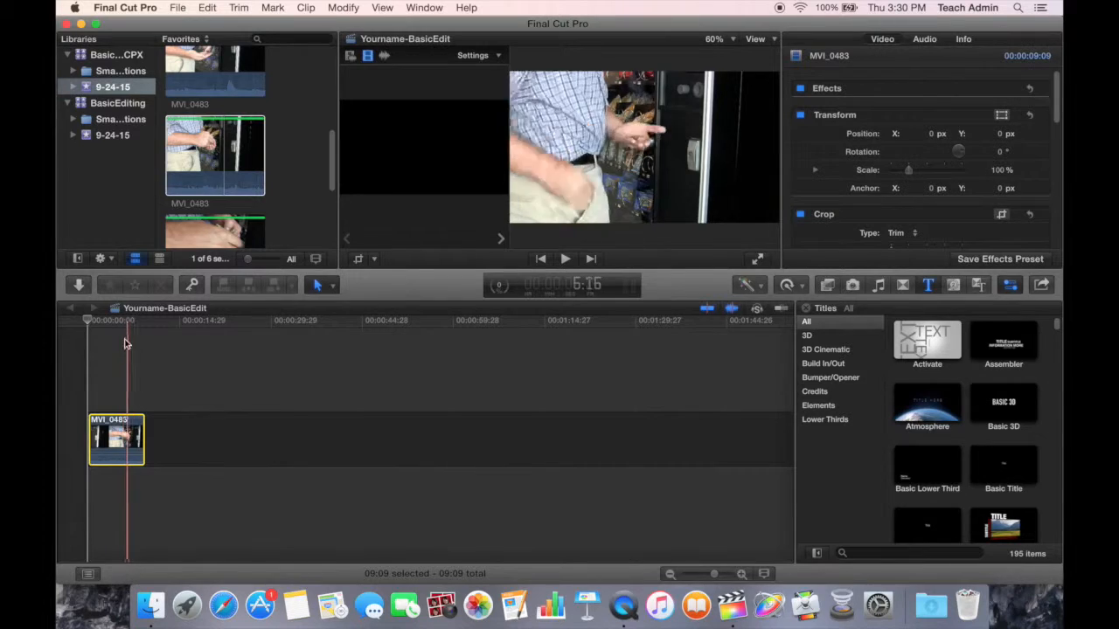
click(224, 240)
drag(223, 230, 183, 426)
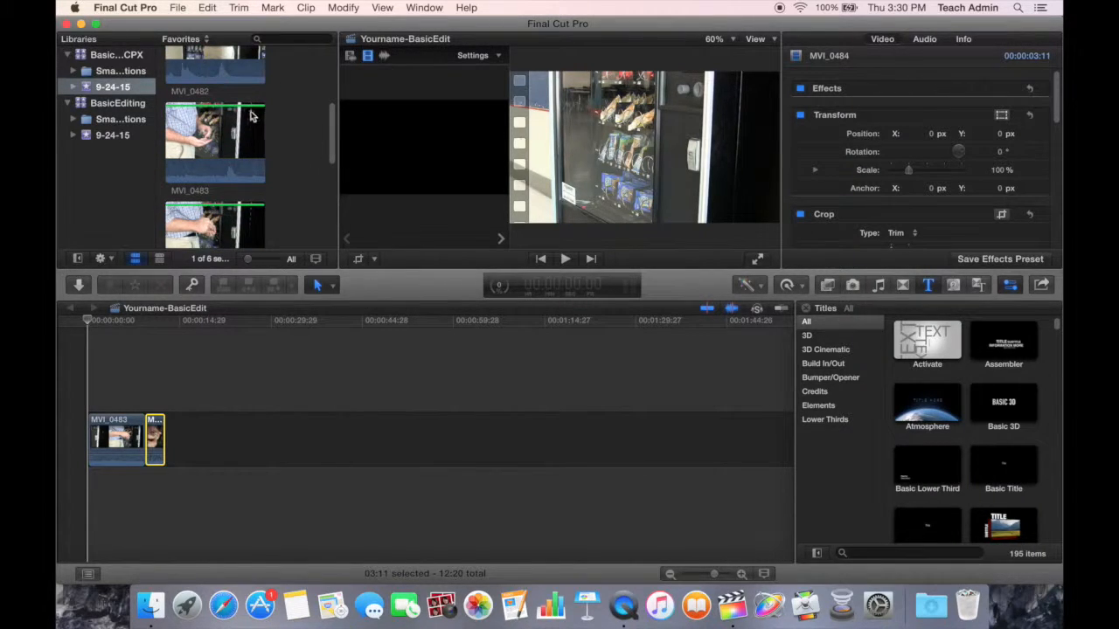
- Select the first of the two MVI_0483 favorites in the event browser
click(221, 75)
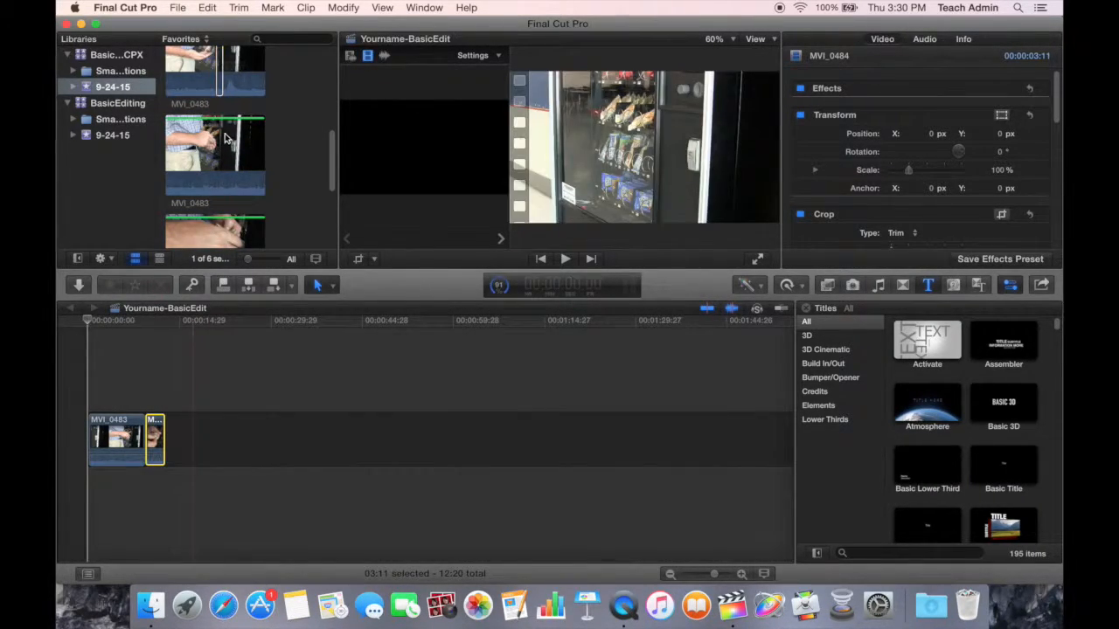